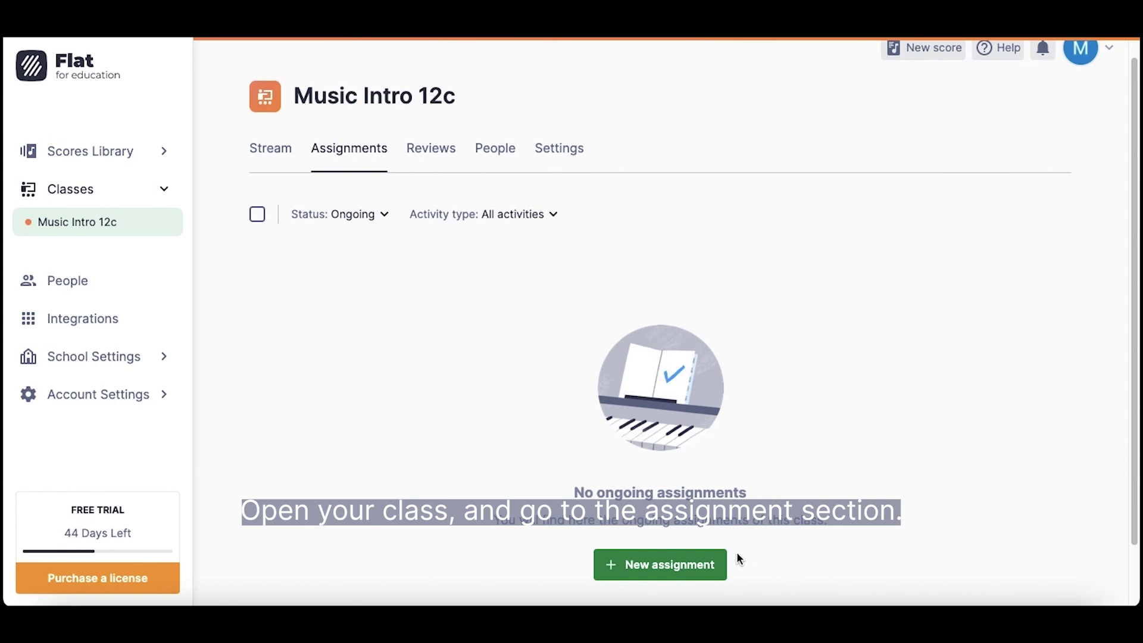
Step: Start a new Composition assignment draft in the Music Intro 12c class
left_click(701, 566)
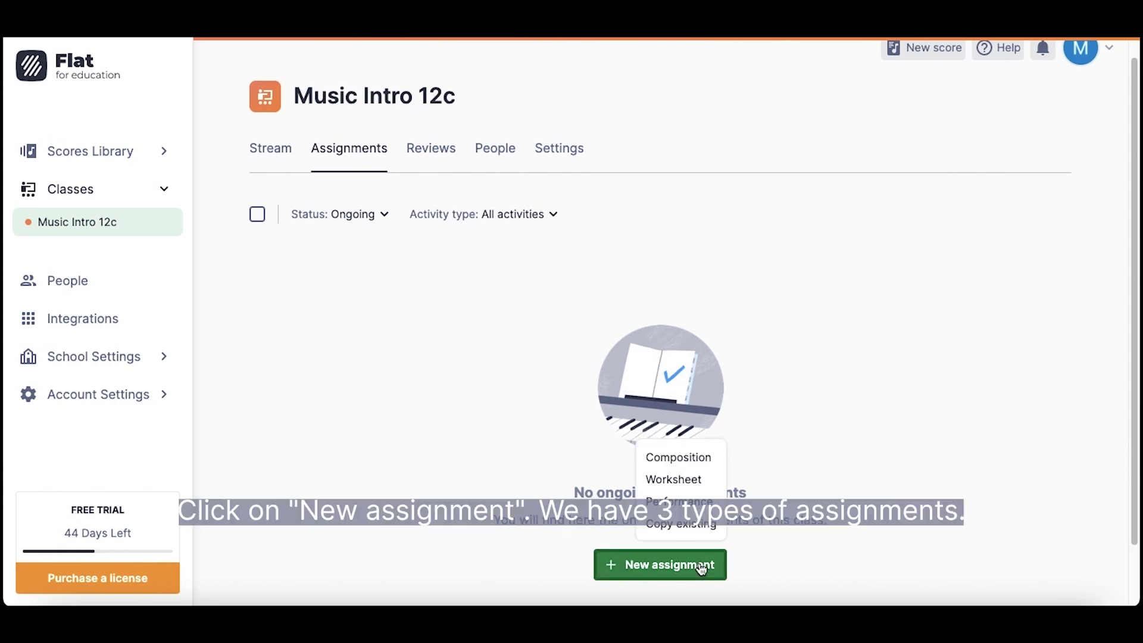
left_click(708, 459)
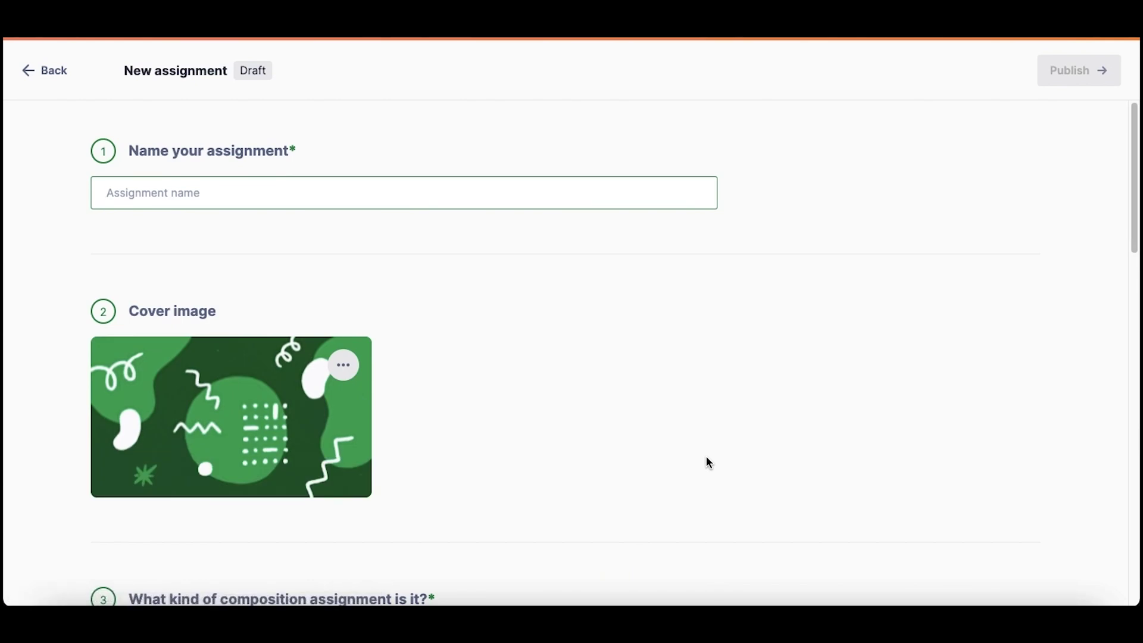
Step: Name the draft 'A simple melody' and look at the cover image options
type("A simple melody")
scroll(777, 395, "down", 2)
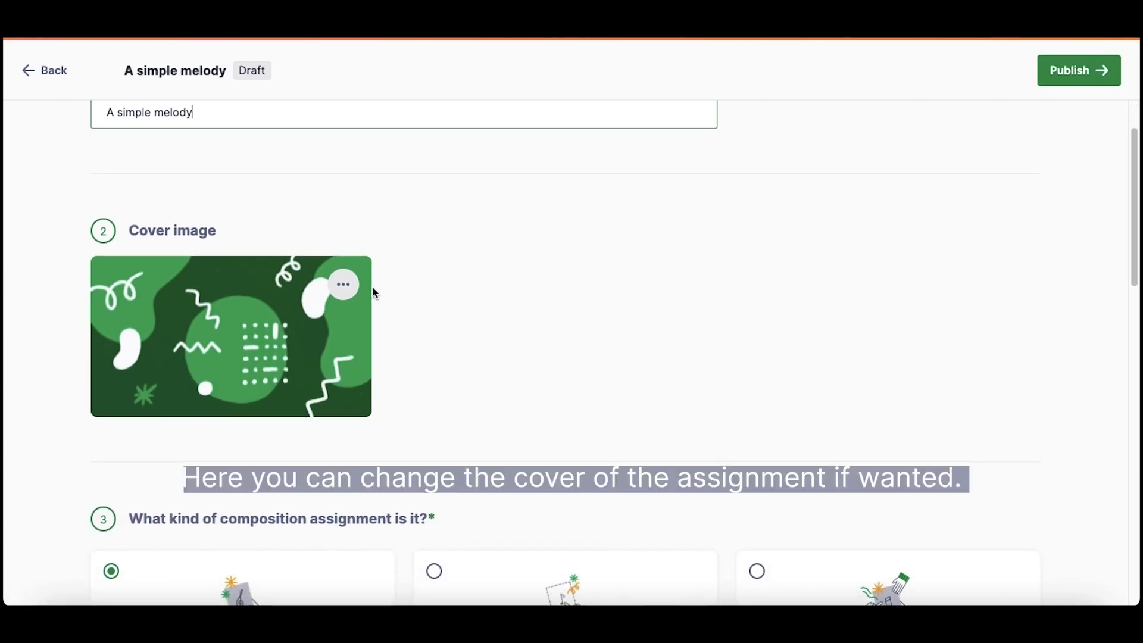
left_click(343, 284)
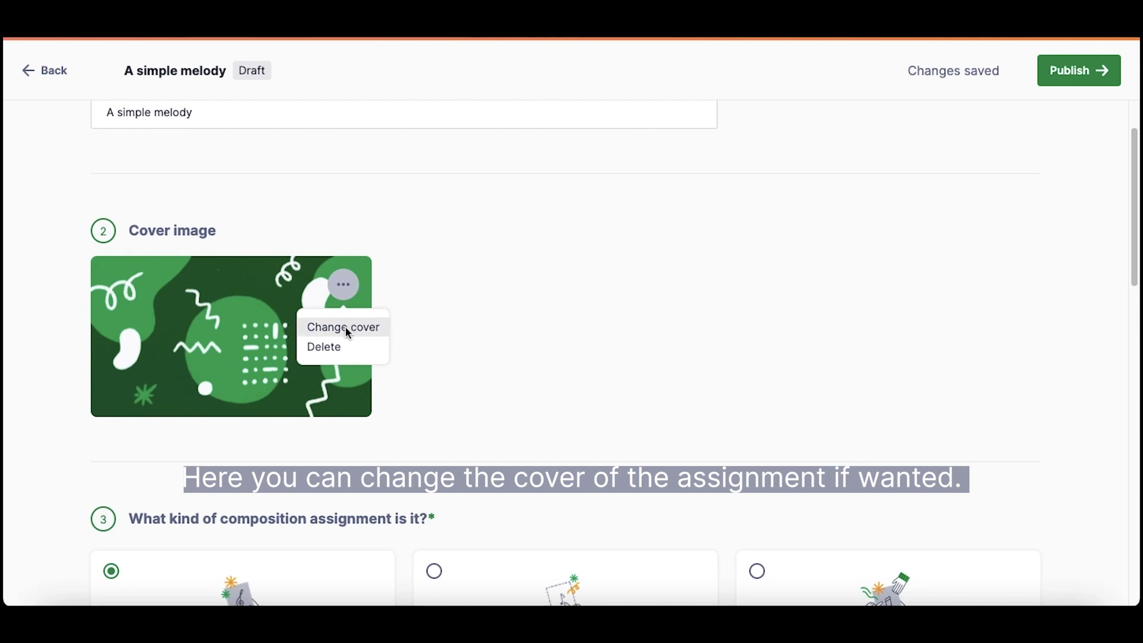
Step: Set the composition type to Template so students work from a template copy
scroll(468, 337, "down", 2)
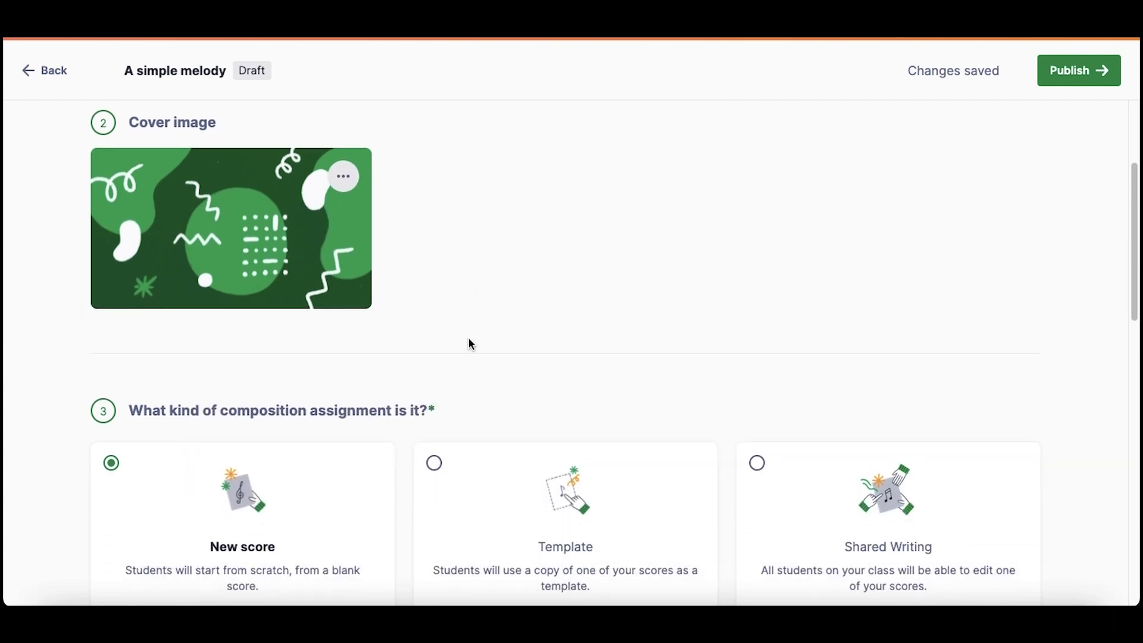
scroll(468, 337, "down", 2)
scroll(471, 345, "down", 1)
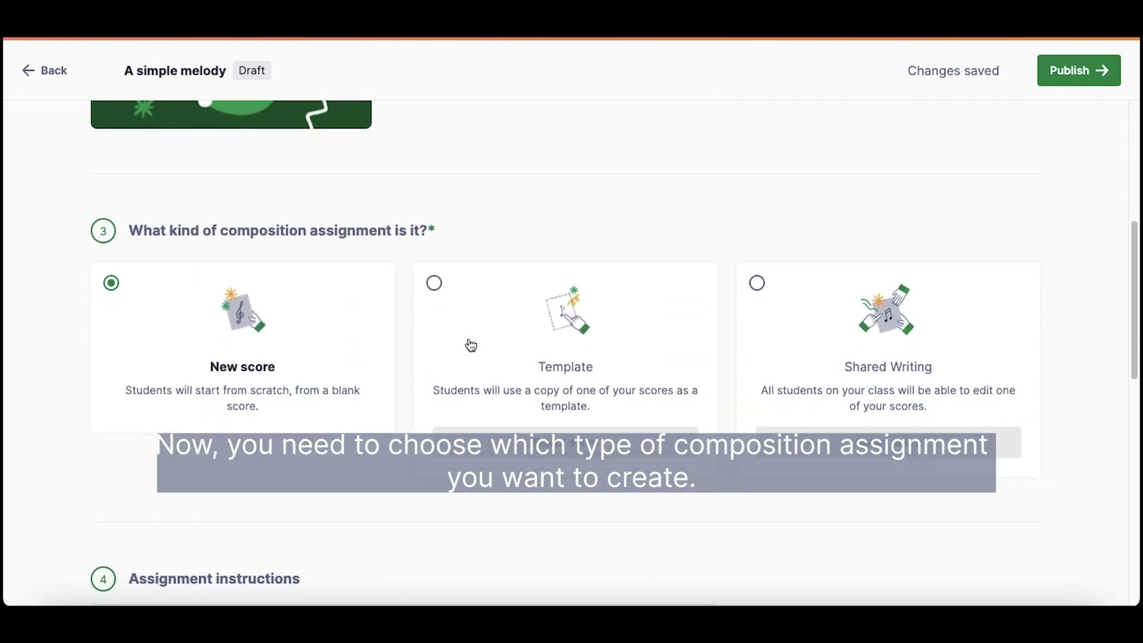
left_click(777, 390)
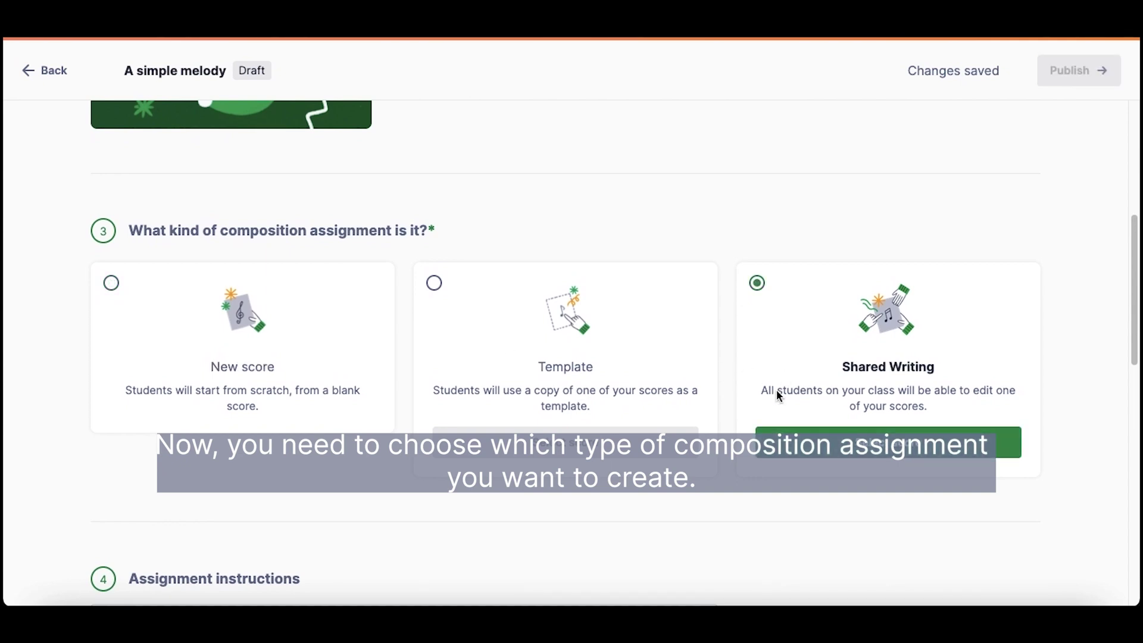
left_click(604, 379)
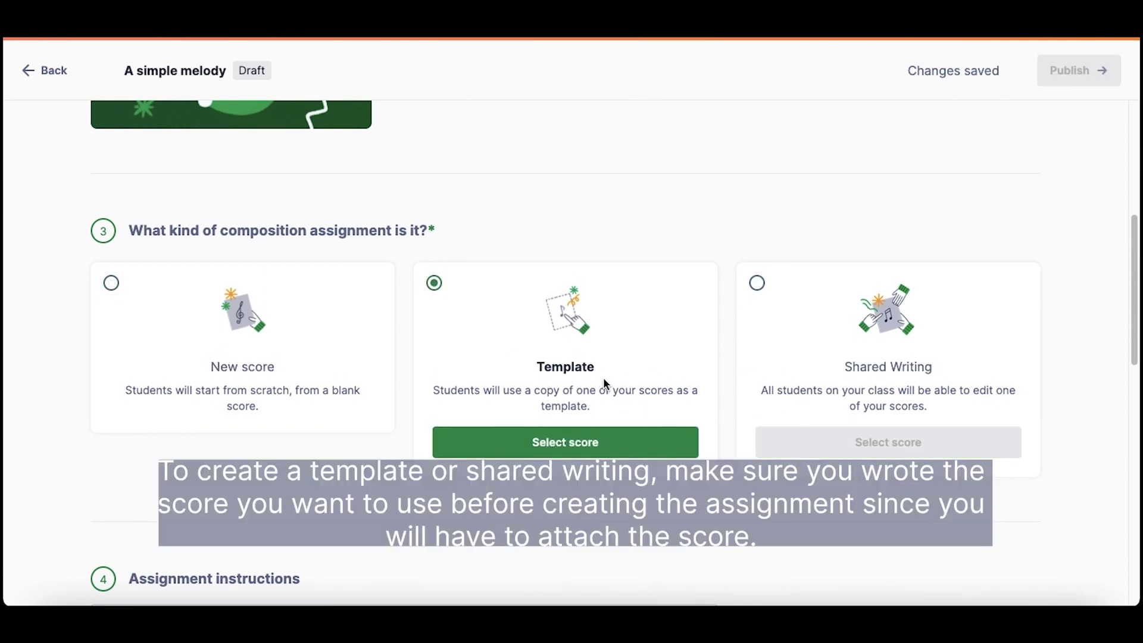
left_click(570, 447)
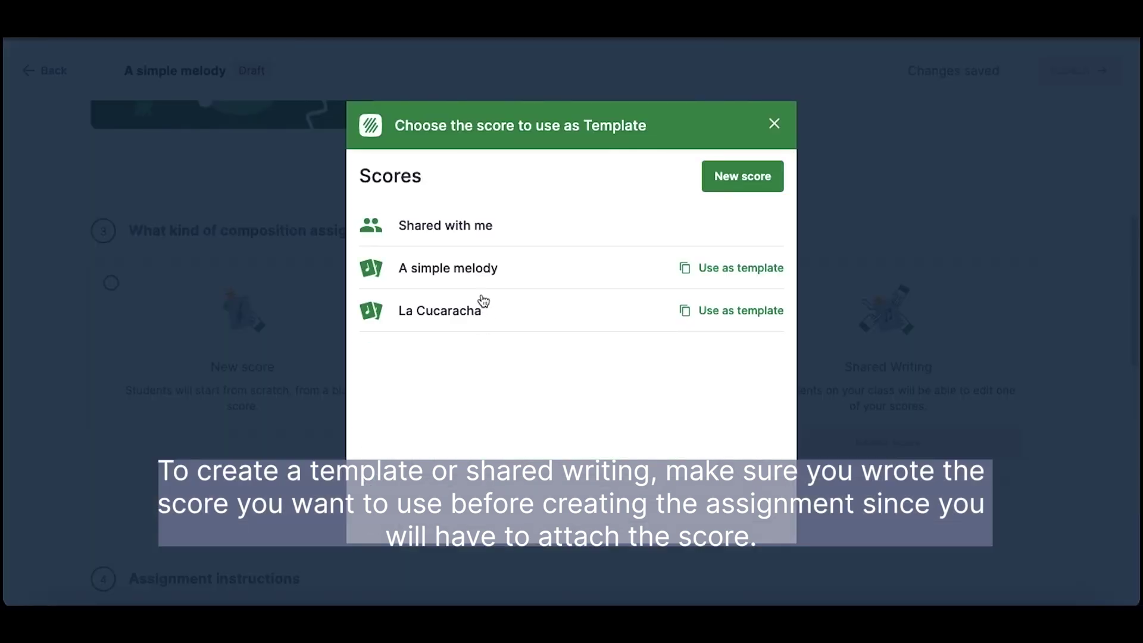
Step: Attach the score 'A simple melody' as the assignment's template
left_click(485, 272)
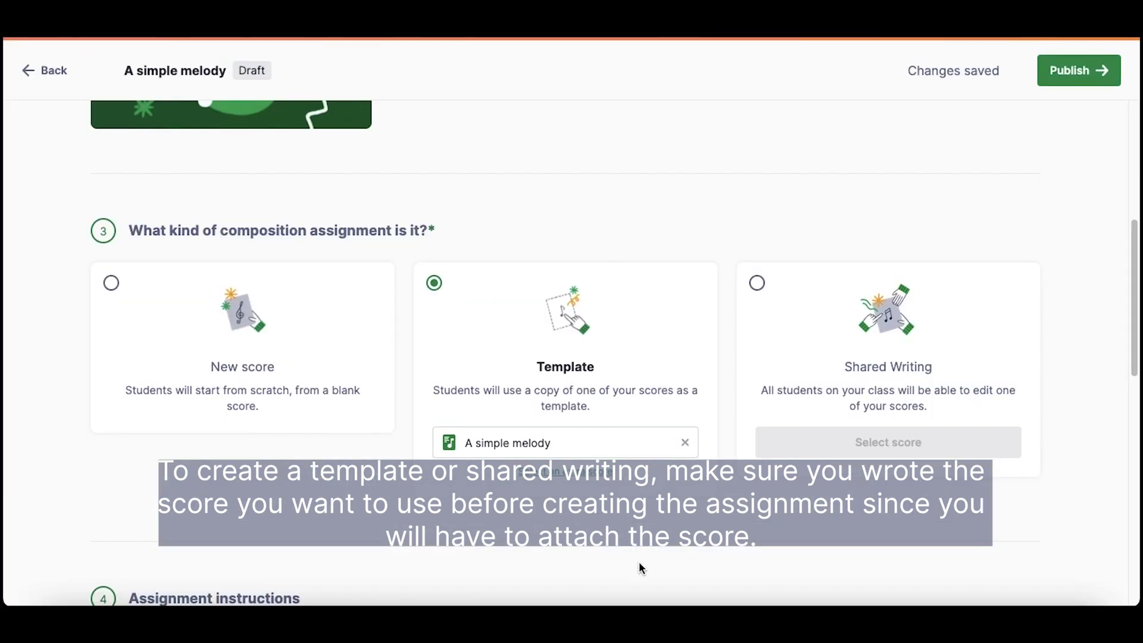
scroll(639, 564, "down", 3)
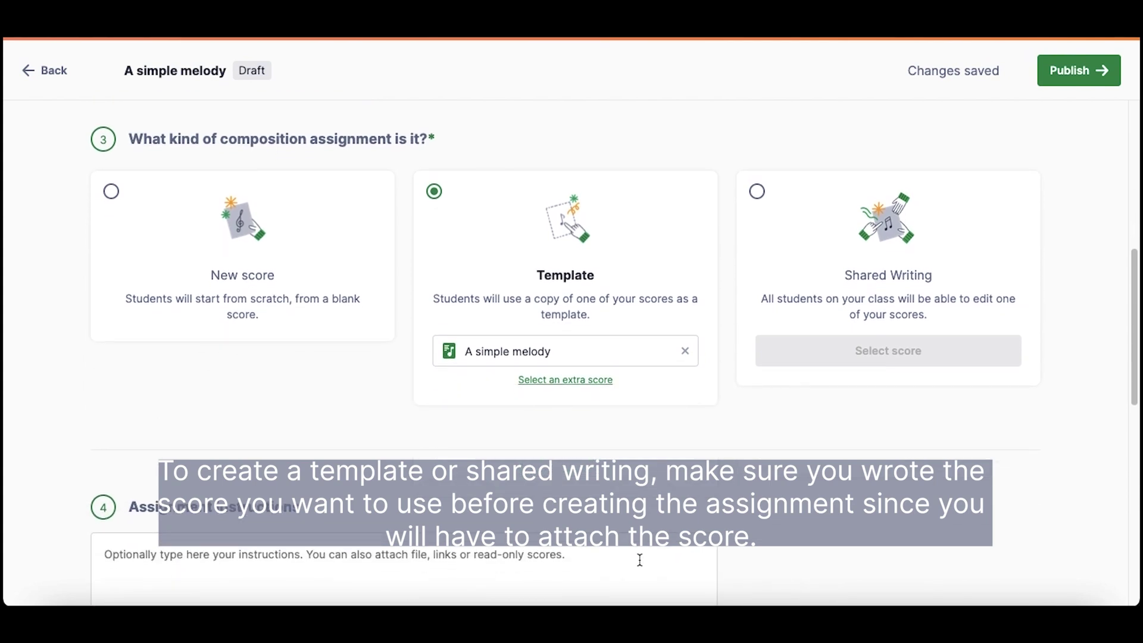
scroll(638, 560, "down", 3)
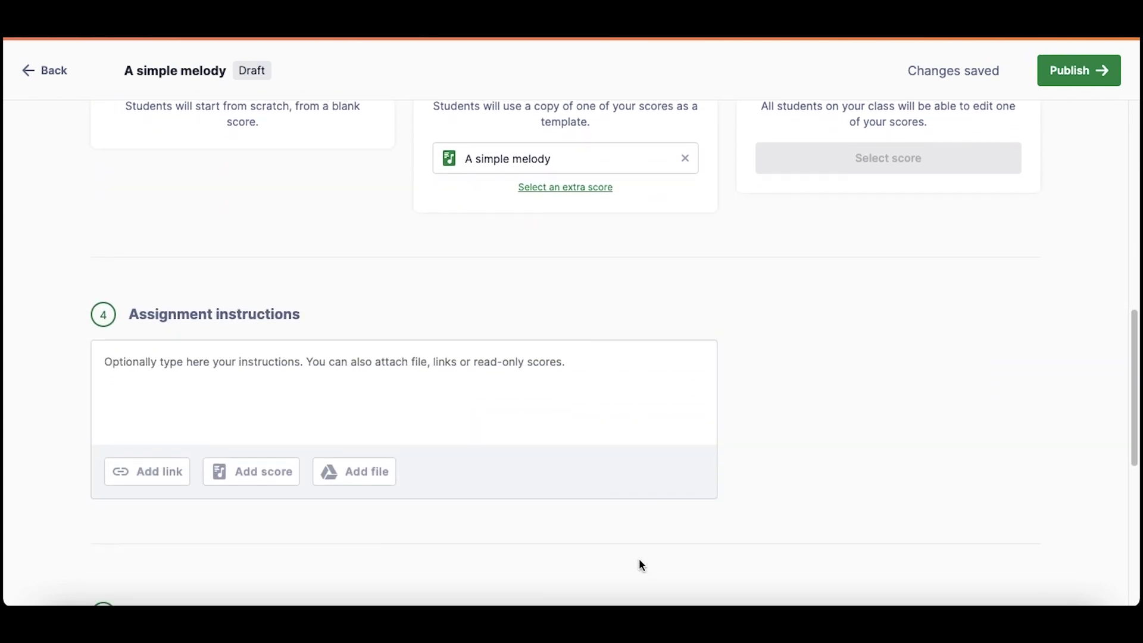
Step: Write the instructions 'Let your creativity fly! Complete the melody.'
left_click(510, 396)
type("Let")
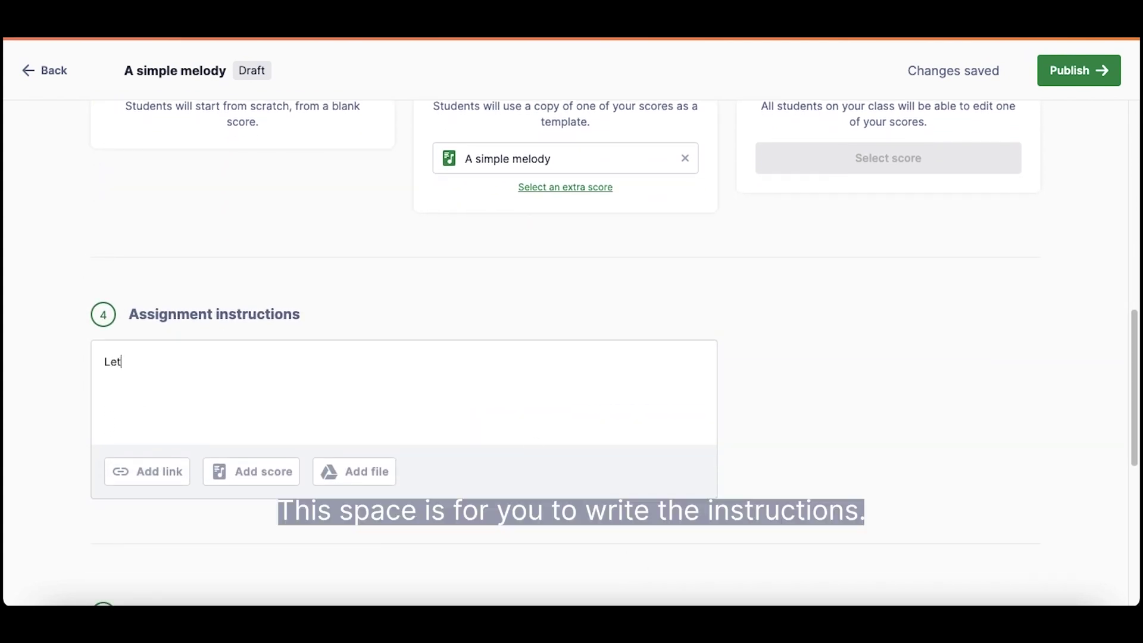
type(" your creativity fly! Complete th")
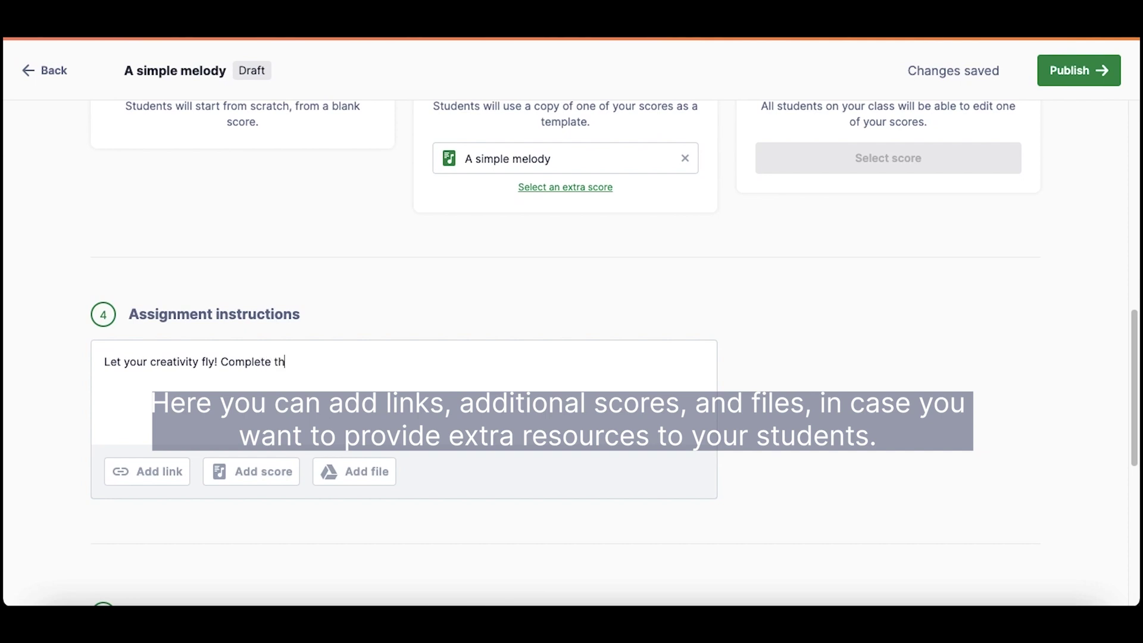
type("e melody.")
left_click(153, 474)
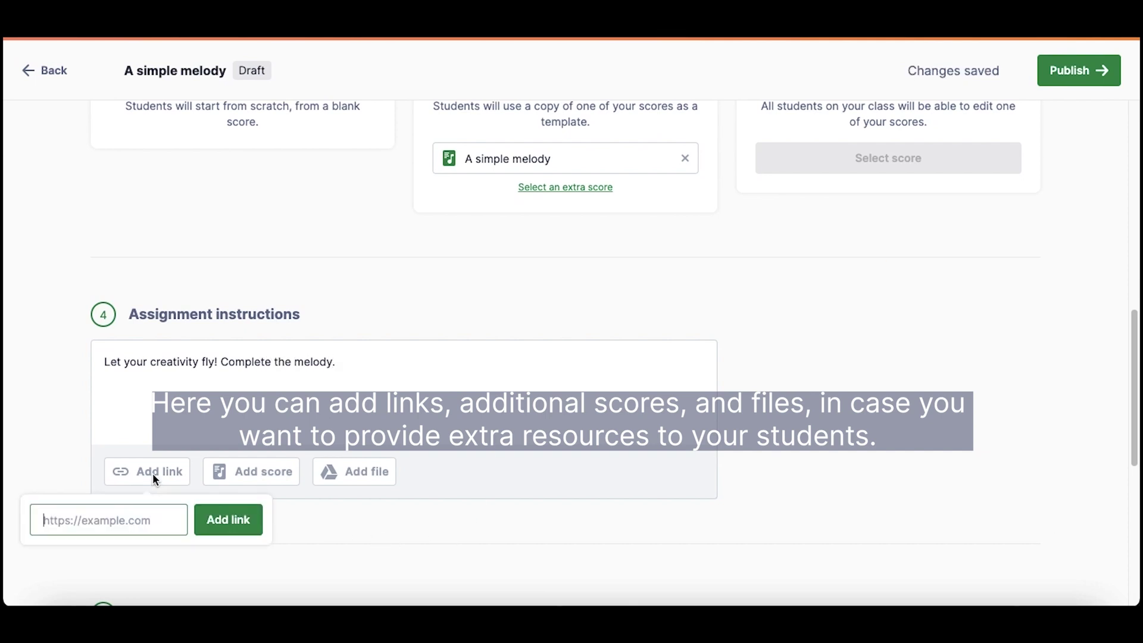
Step: Schedule publication for Sep 10th 9:00 AM and set the due date to Sep 17th 5:00 PM
scroll(399, 545, "down", 7)
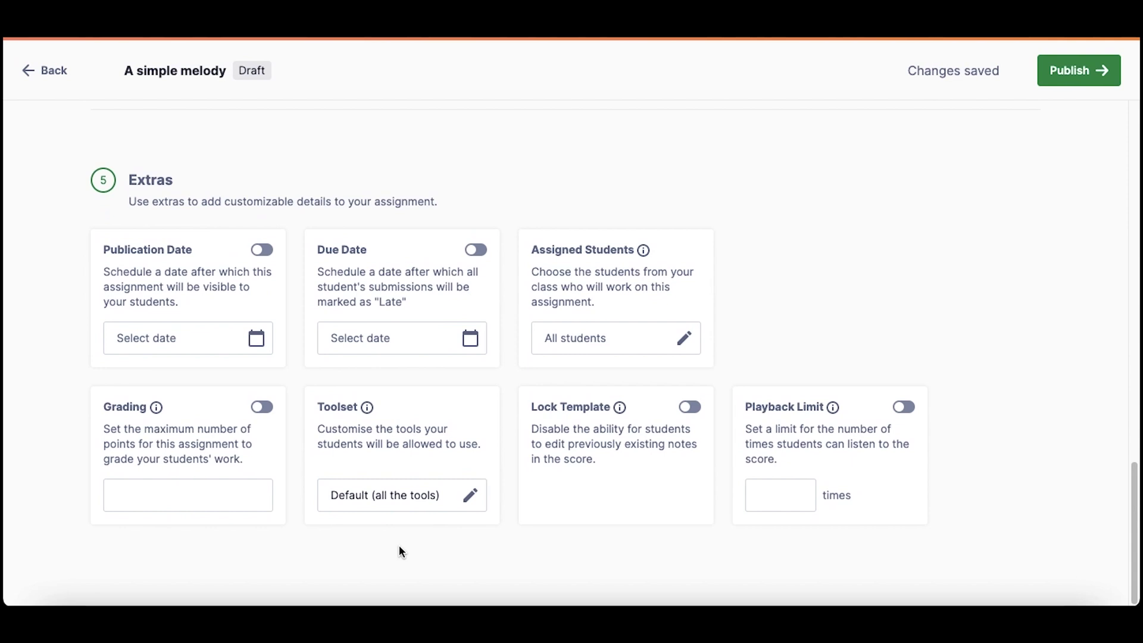
left_click(267, 251)
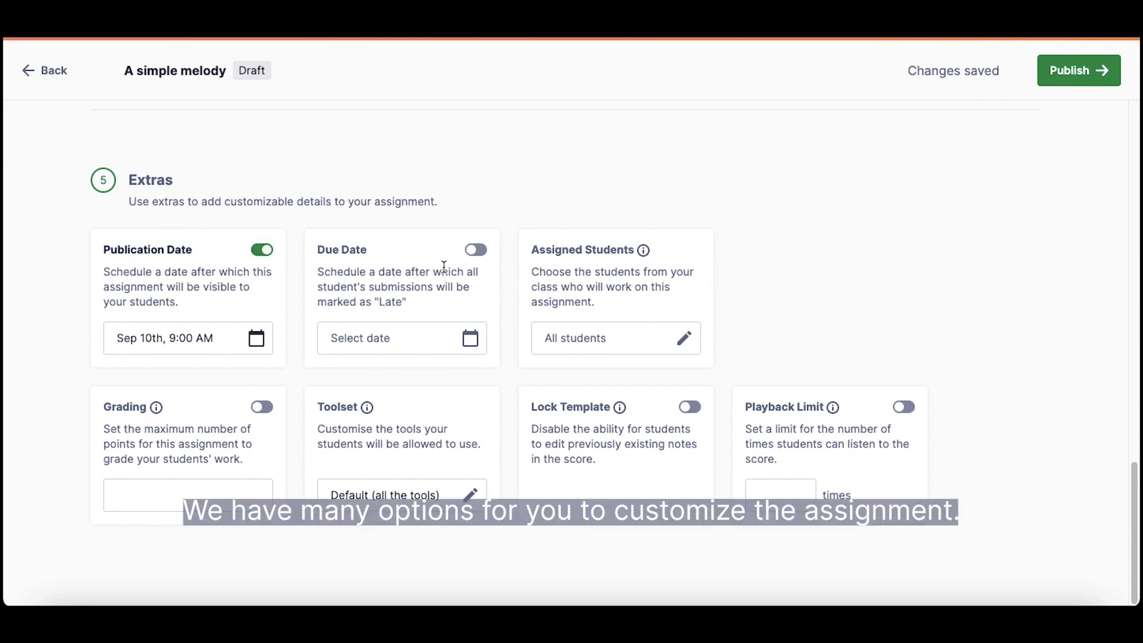
left_click(476, 250)
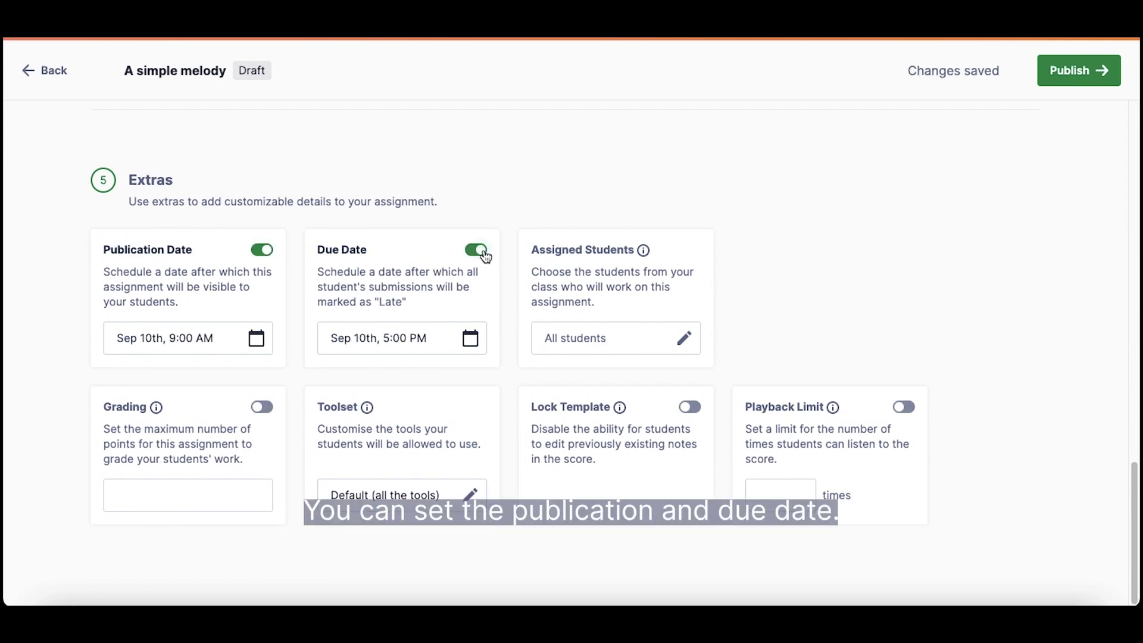
left_click(471, 338)
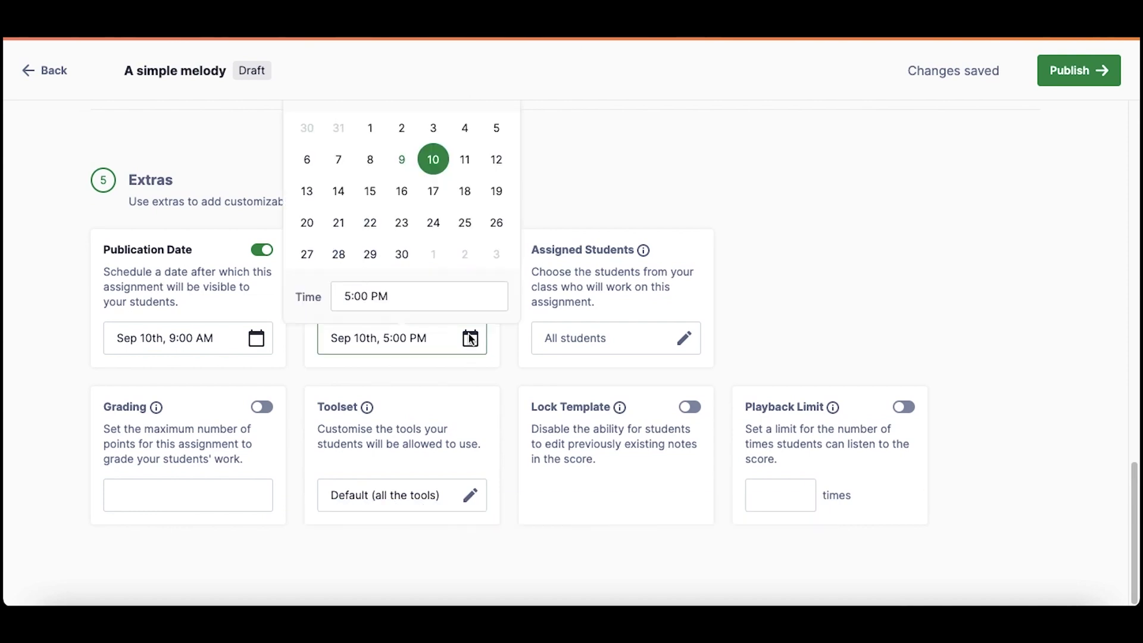
left_click(434, 191)
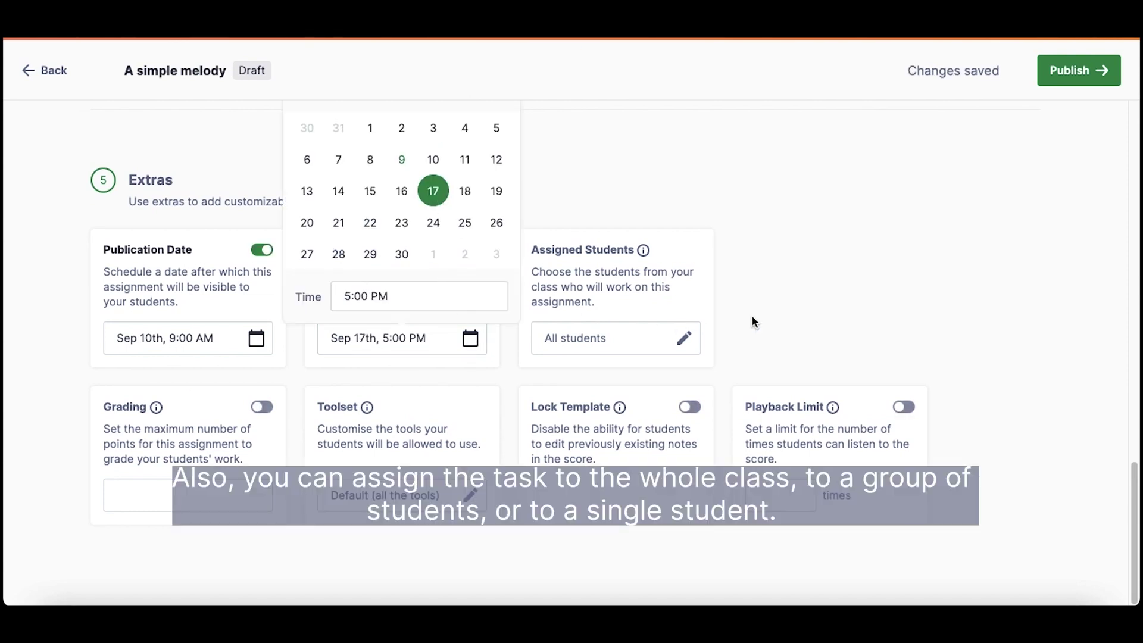
left_click(832, 321)
Step: Restrict the assignment to 3 selected students and turn on grading
left_click(683, 337)
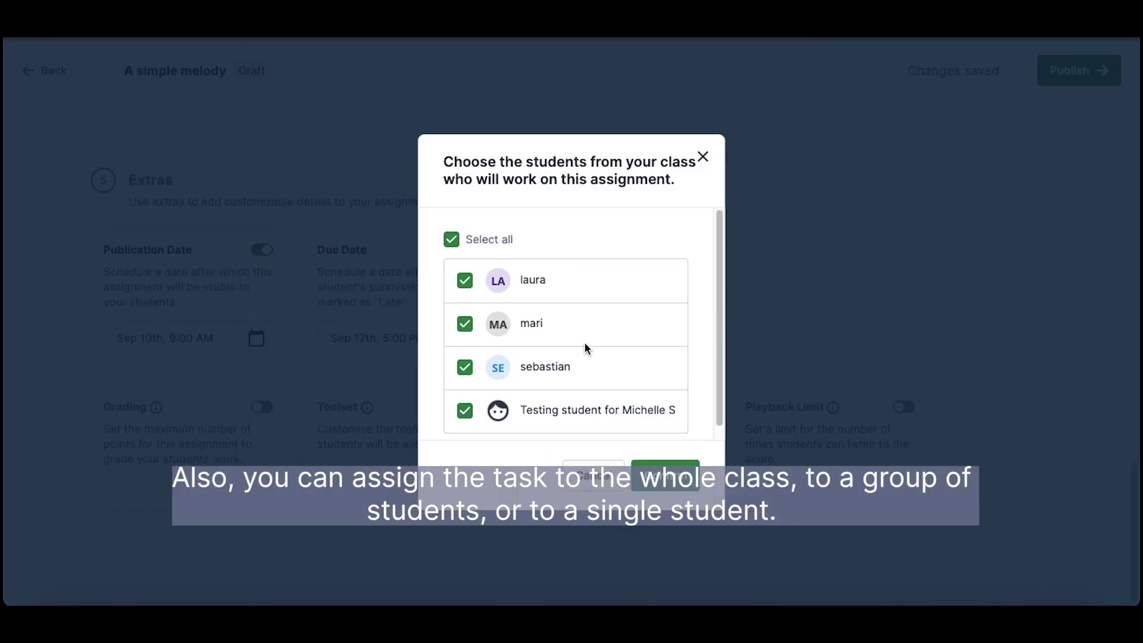
left_click(465, 324)
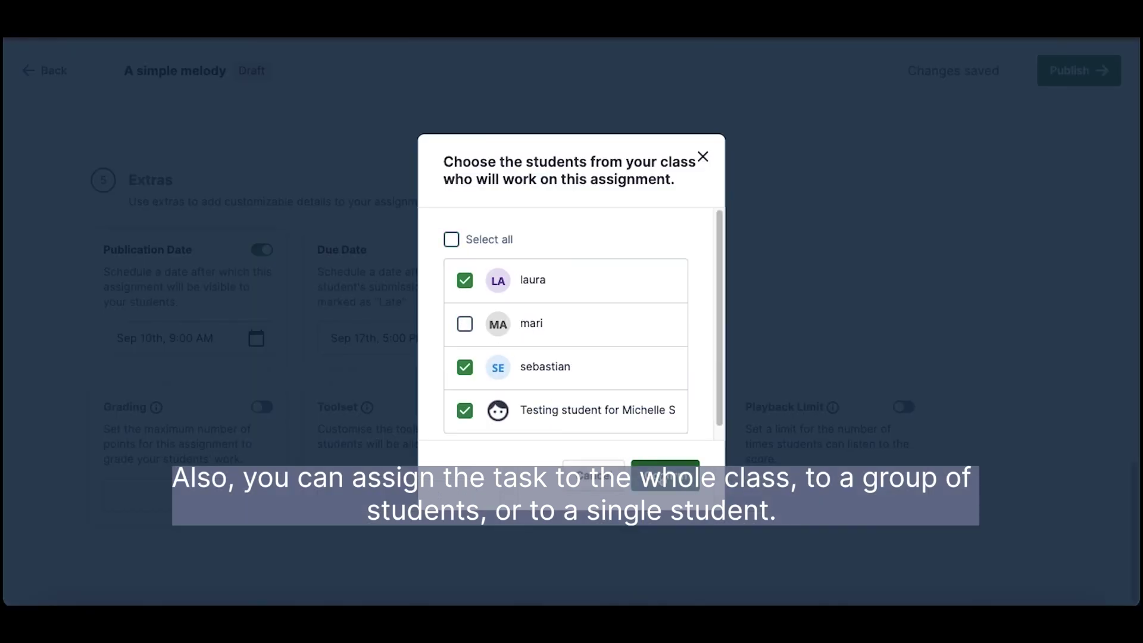
left_click(661, 476)
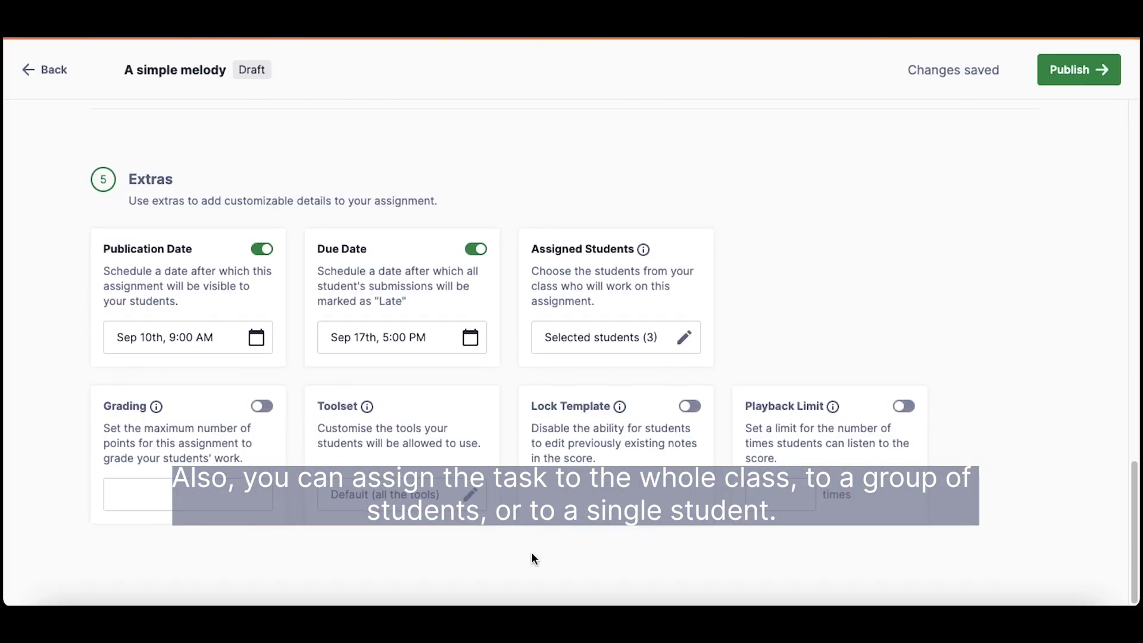
left_click(262, 407)
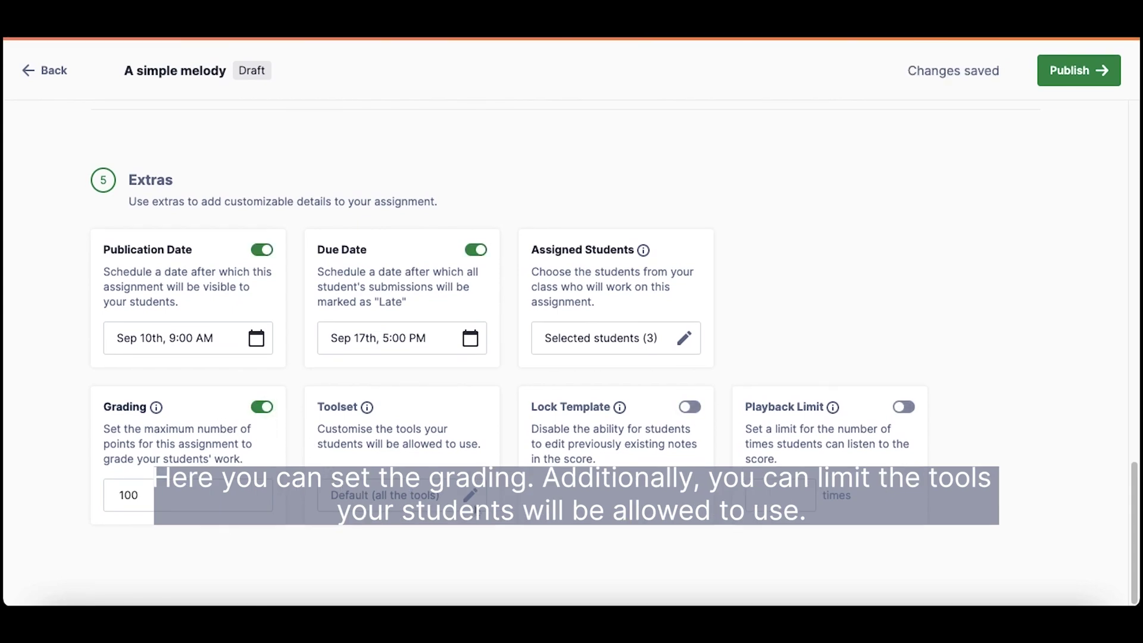
Step: Apply the Melody toolset, edited to include Lyrics under the Text tools
left_click(470, 497)
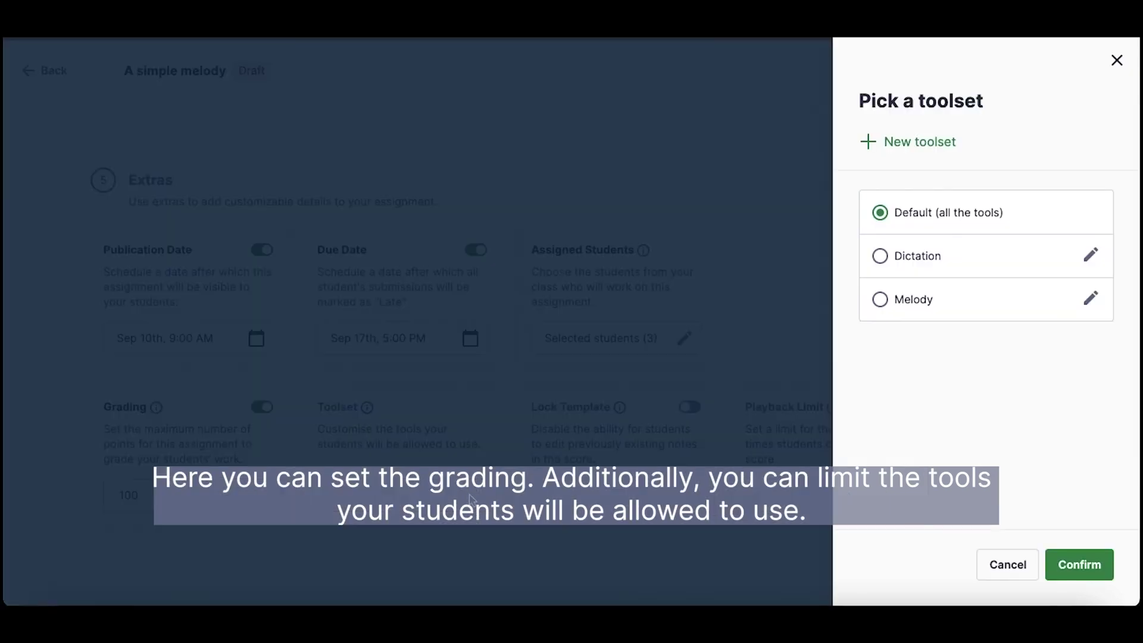
left_click(925, 309)
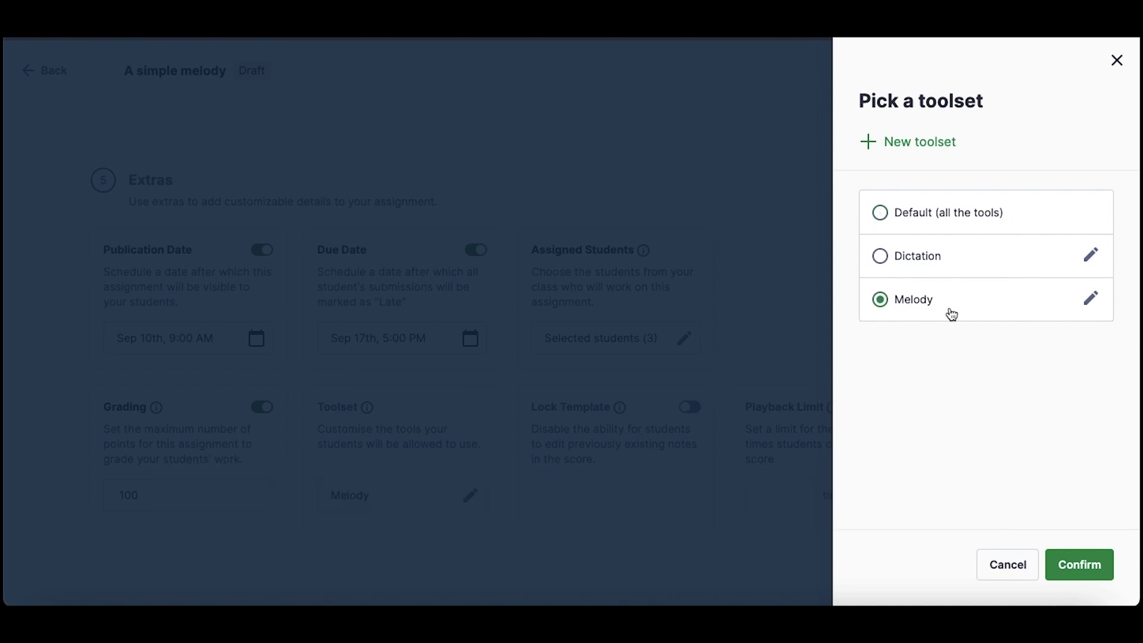
left_click(1092, 299)
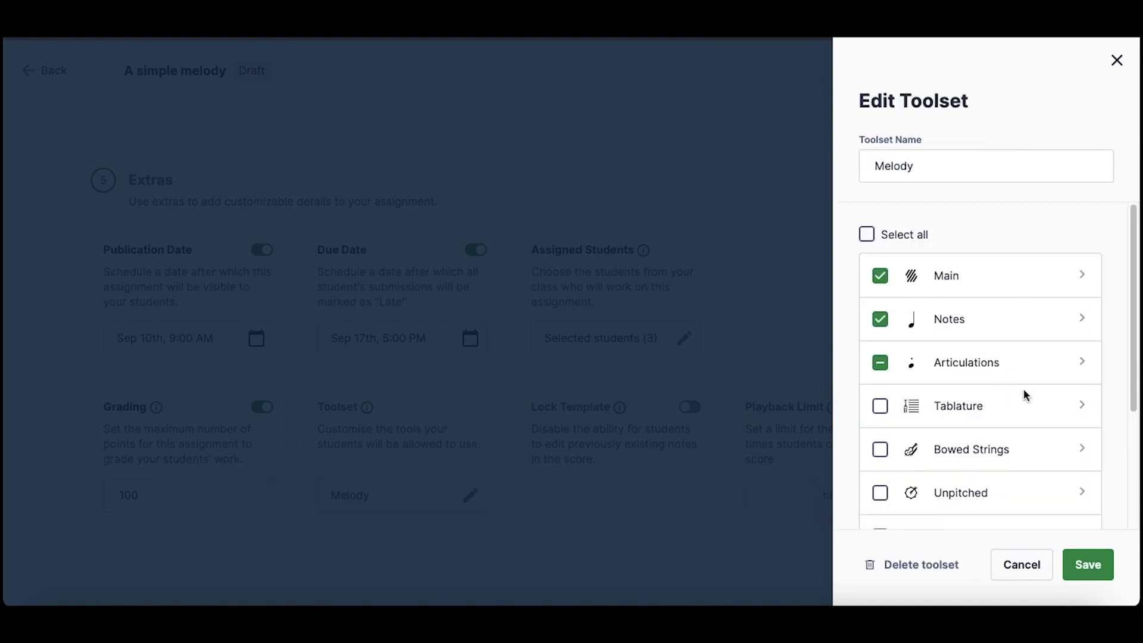
scroll(1051, 469, "down", 3)
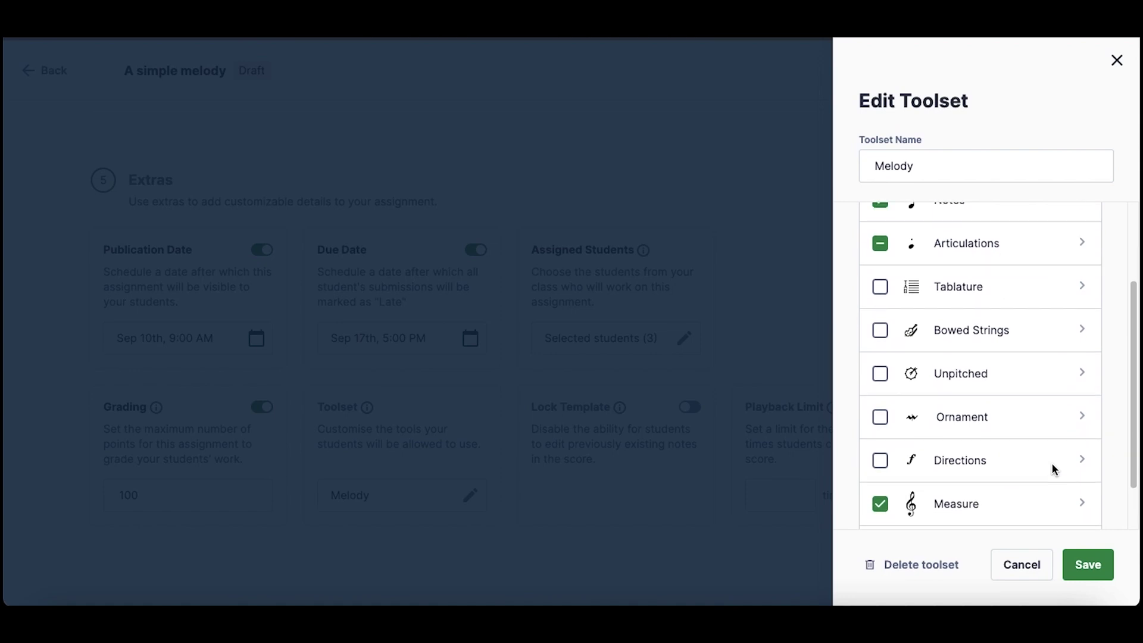
left_click(1085, 491)
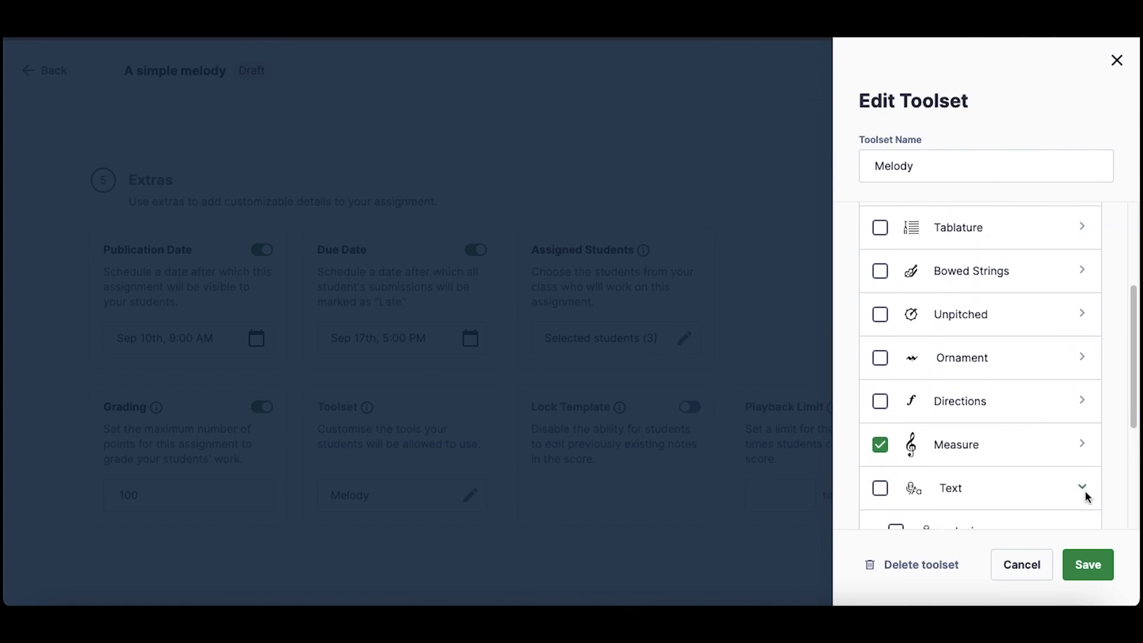
scroll(1083, 484, "down", 2)
left_click(896, 393)
left_click(1081, 566)
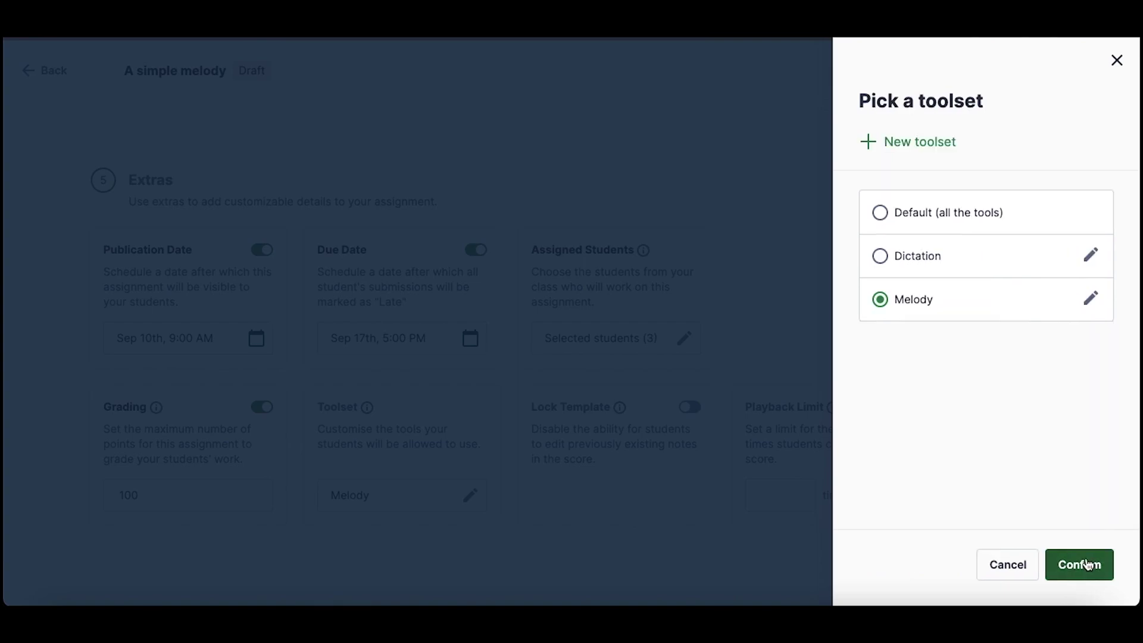
left_click(1085, 557)
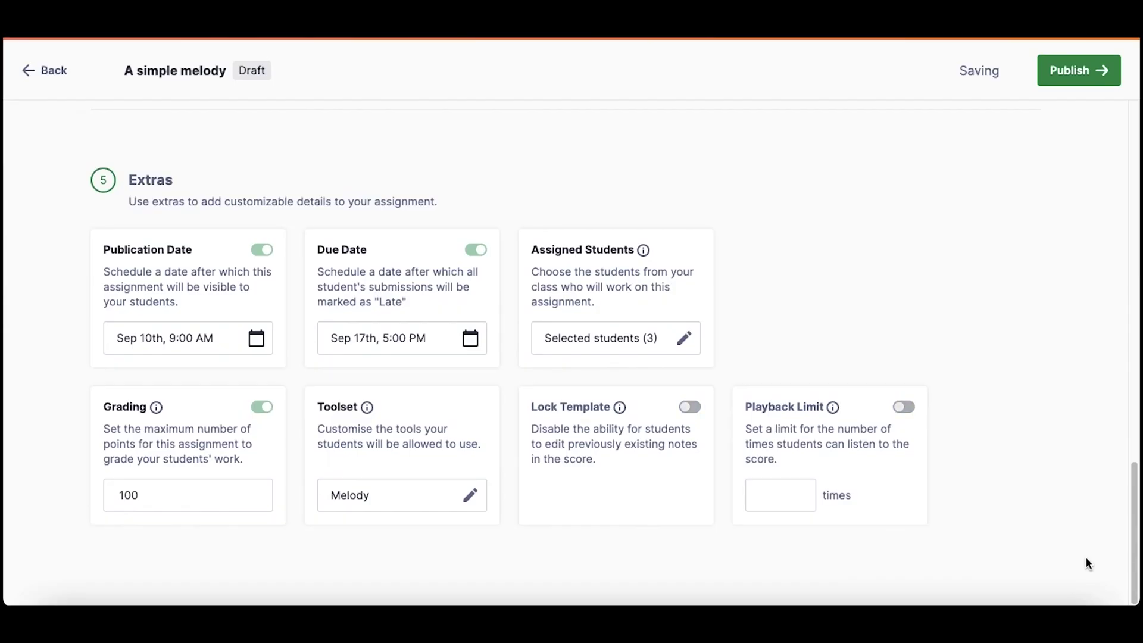
Step: Lock the template's notes and limit playback to 4 listens
left_click(691, 408)
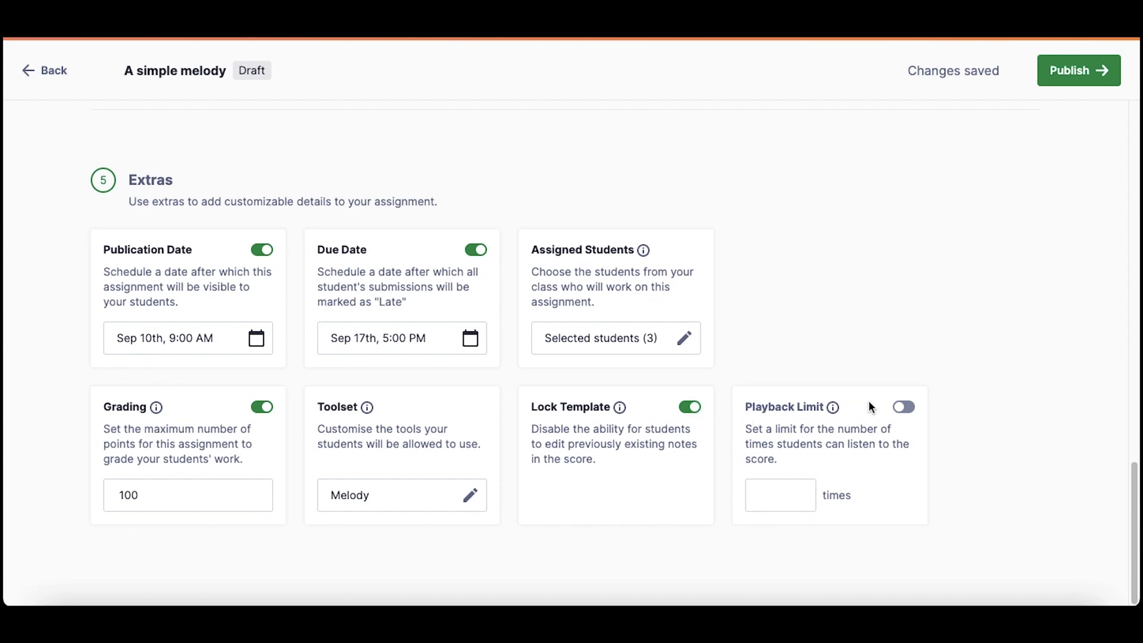
left_click(906, 409)
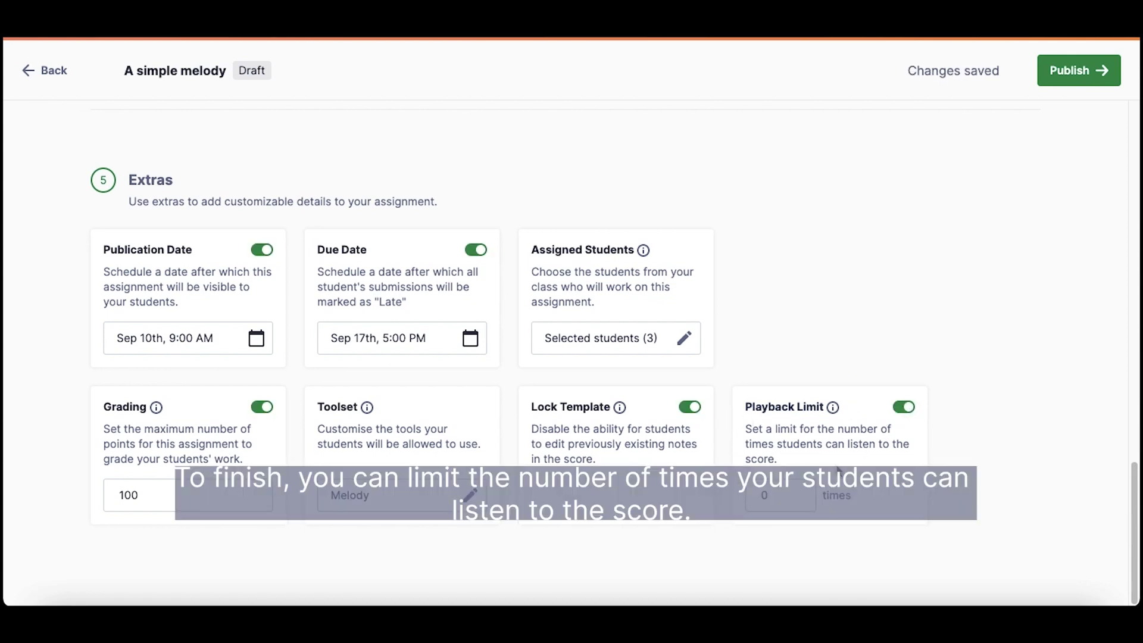
left_click(782, 500)
key("BackSpace")
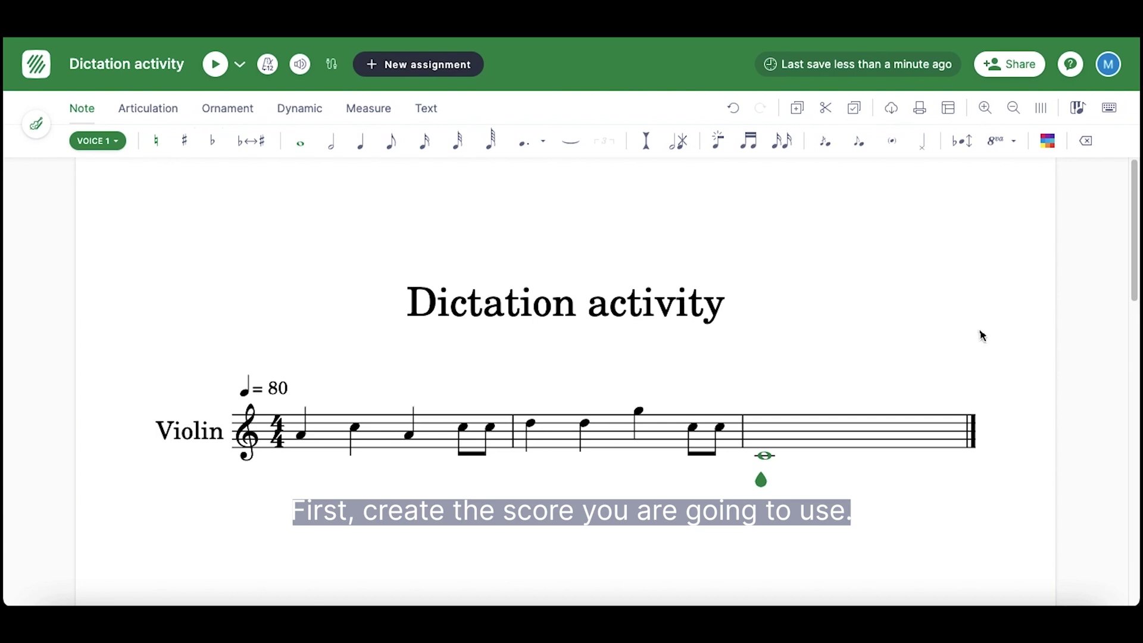
Step: Export the Dictation activity score as the audio file Dictation activity.mp3
left_click(892, 111)
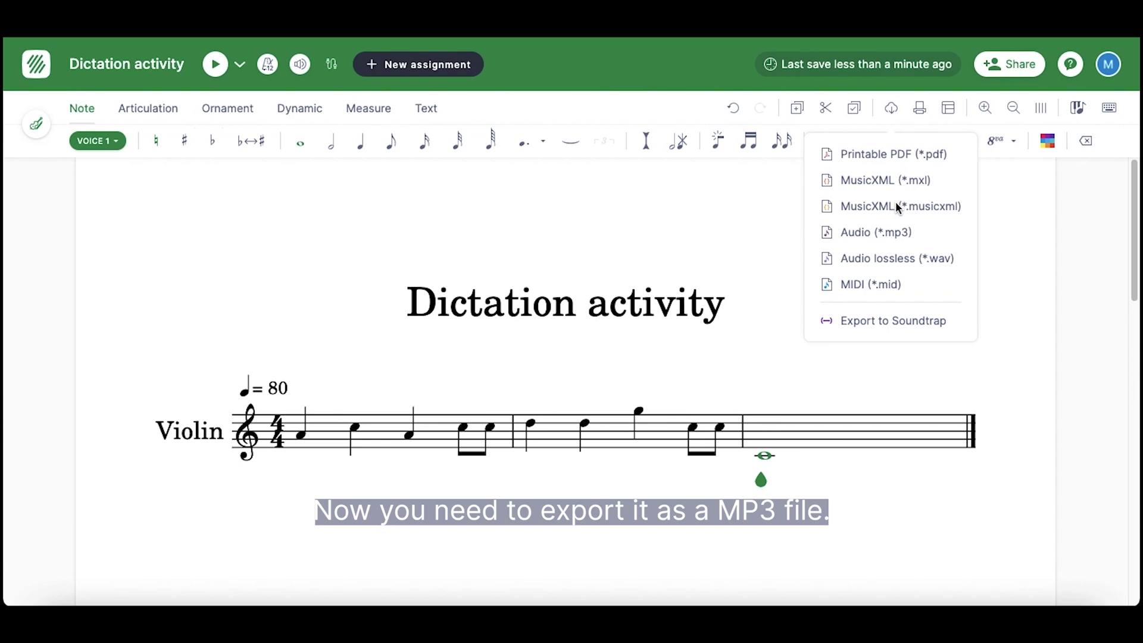
left_click(892, 233)
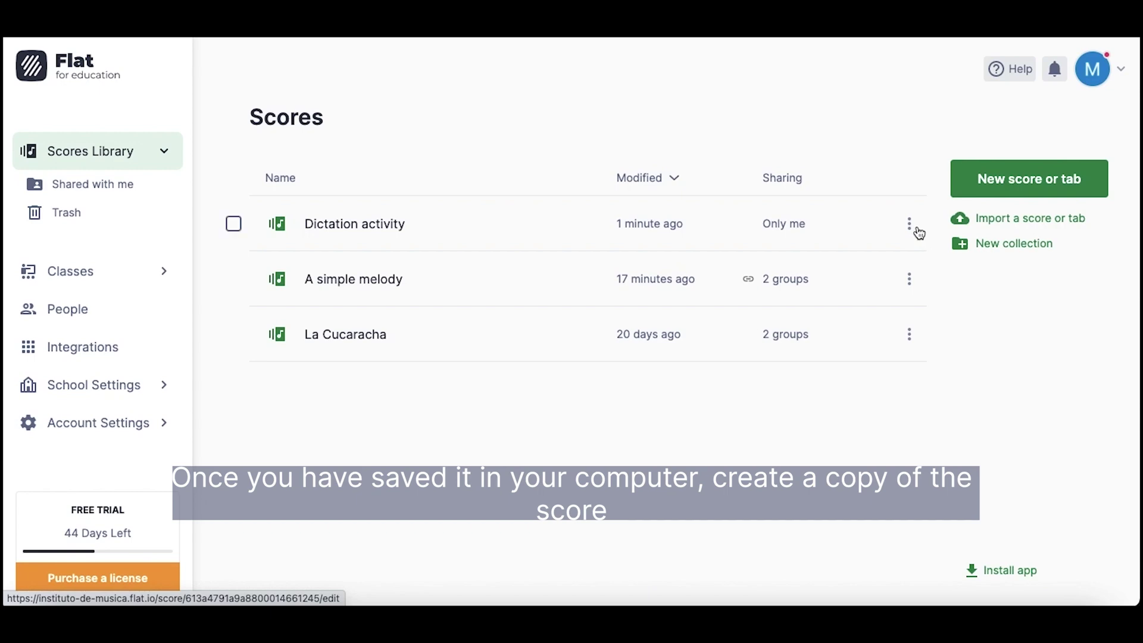
Step: Copy Dictation activity as 'Dictation activity - To complete' and turn everything after the first two notes into rests
left_click(909, 224)
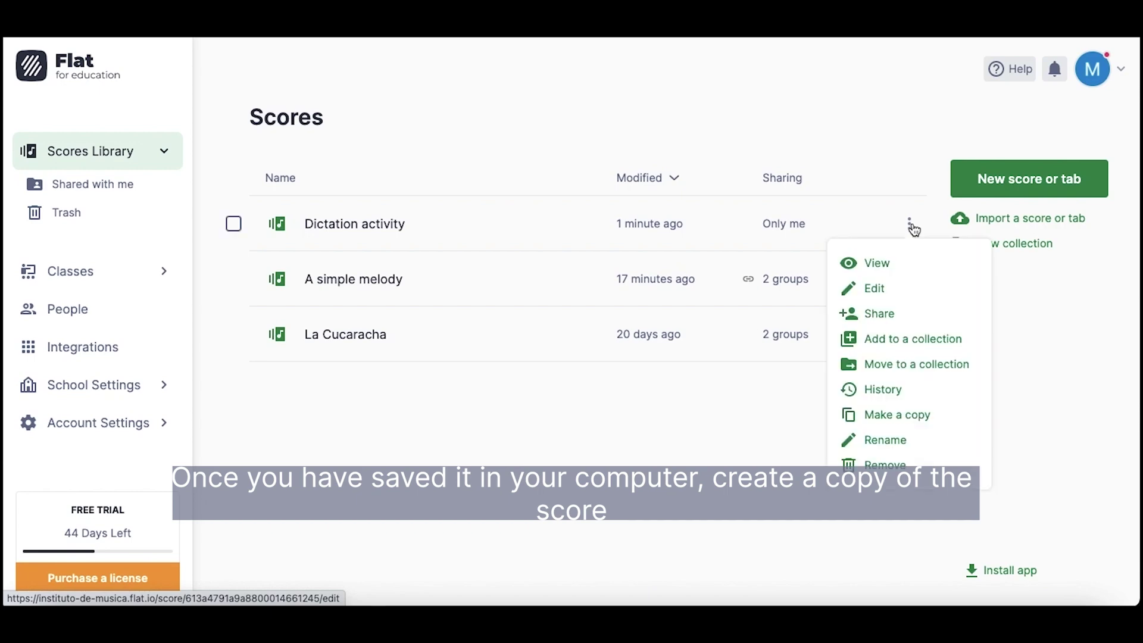
left_click(907, 415)
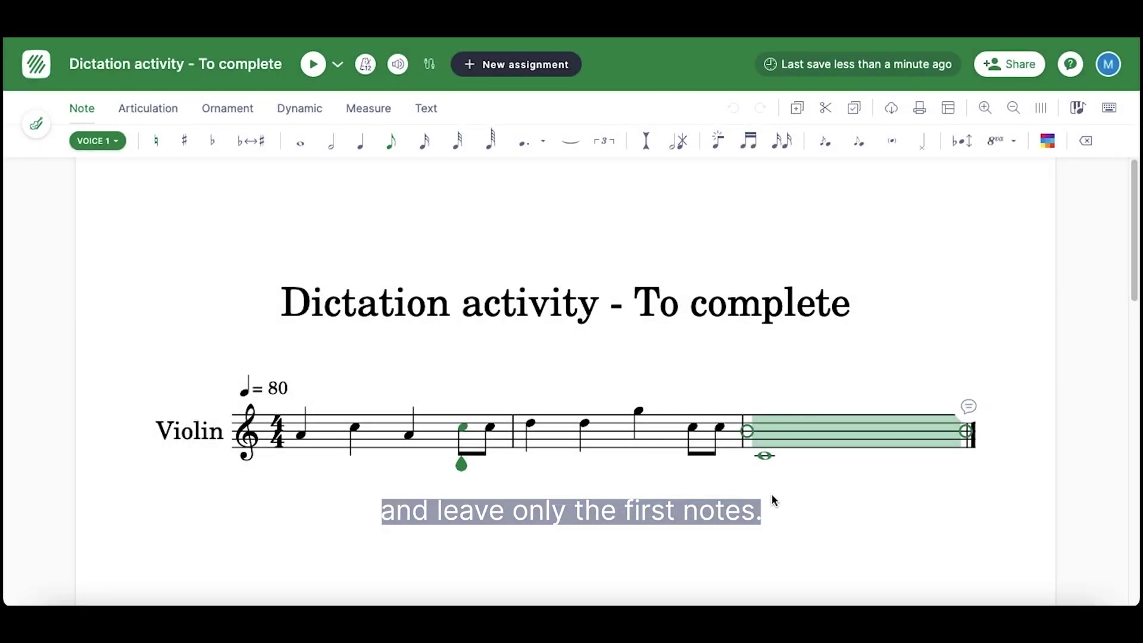
left_click_drag(772, 494, 404, 443)
key("Delete")
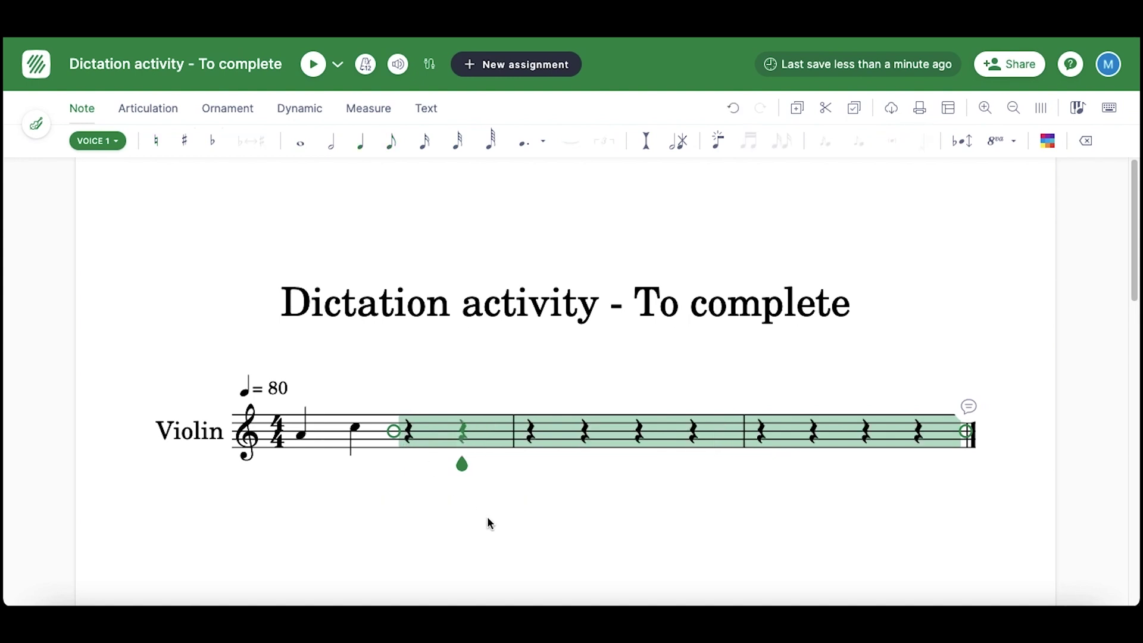
key("Left")
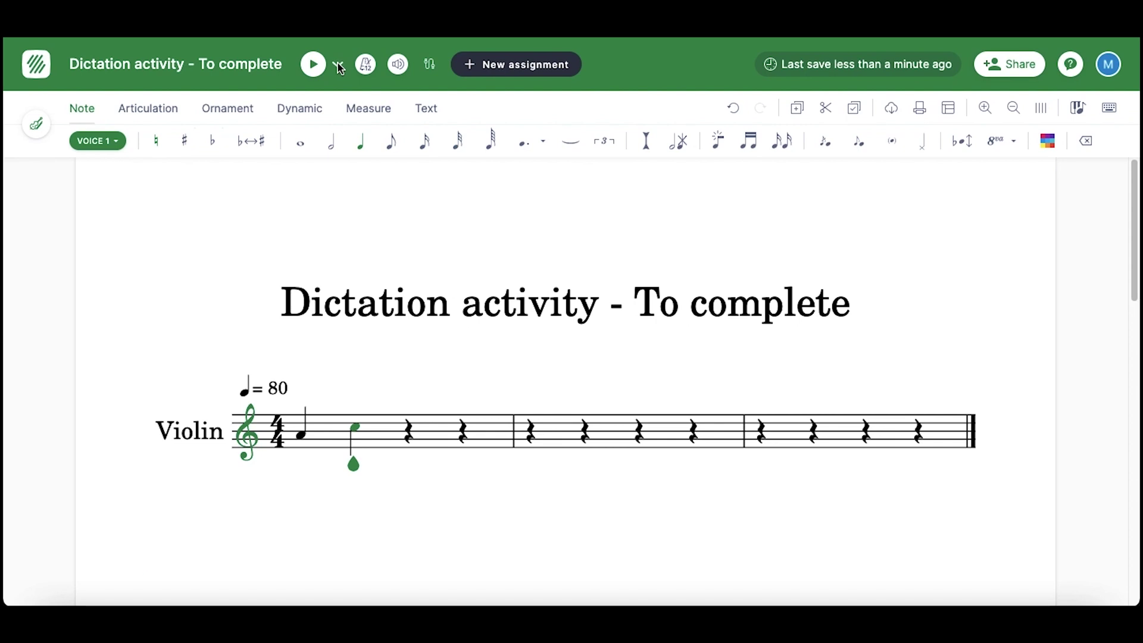
left_click(337, 65)
Step: Upload Dictation activity.mp3 and save it as the score's synchronized recording track
left_click(314, 171)
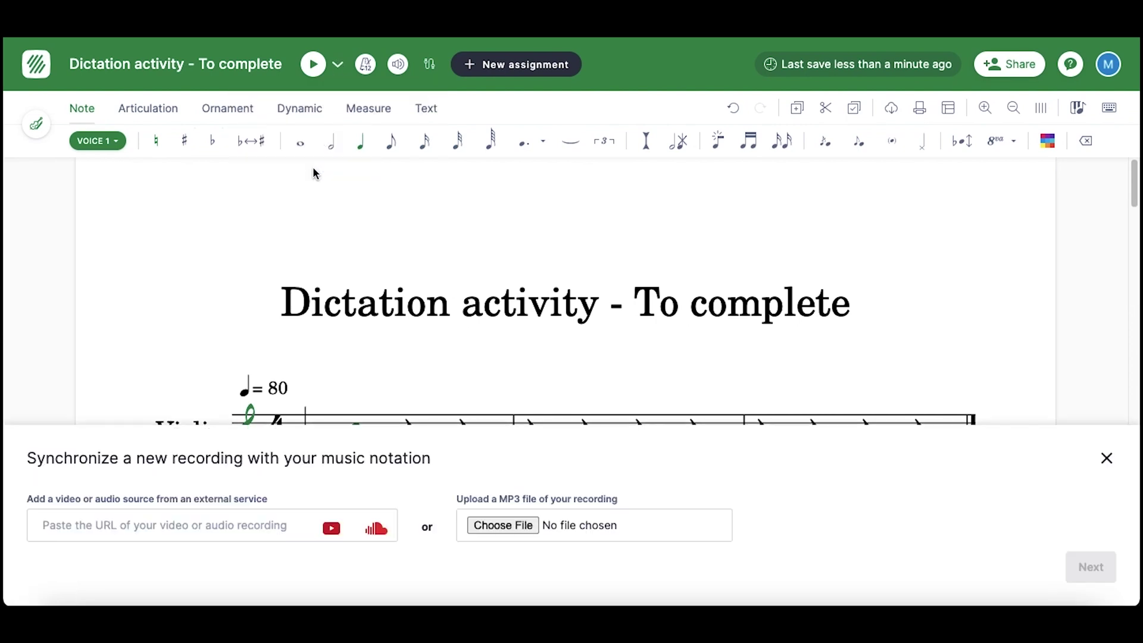
left_click(512, 524)
left_click(1080, 566)
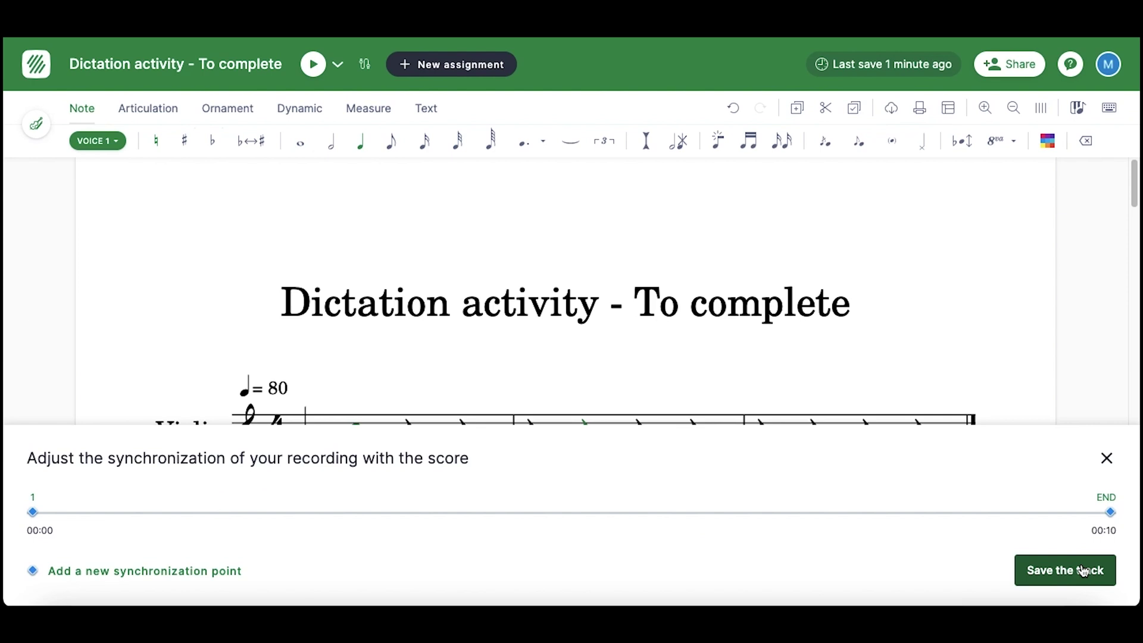
left_click(1081, 568)
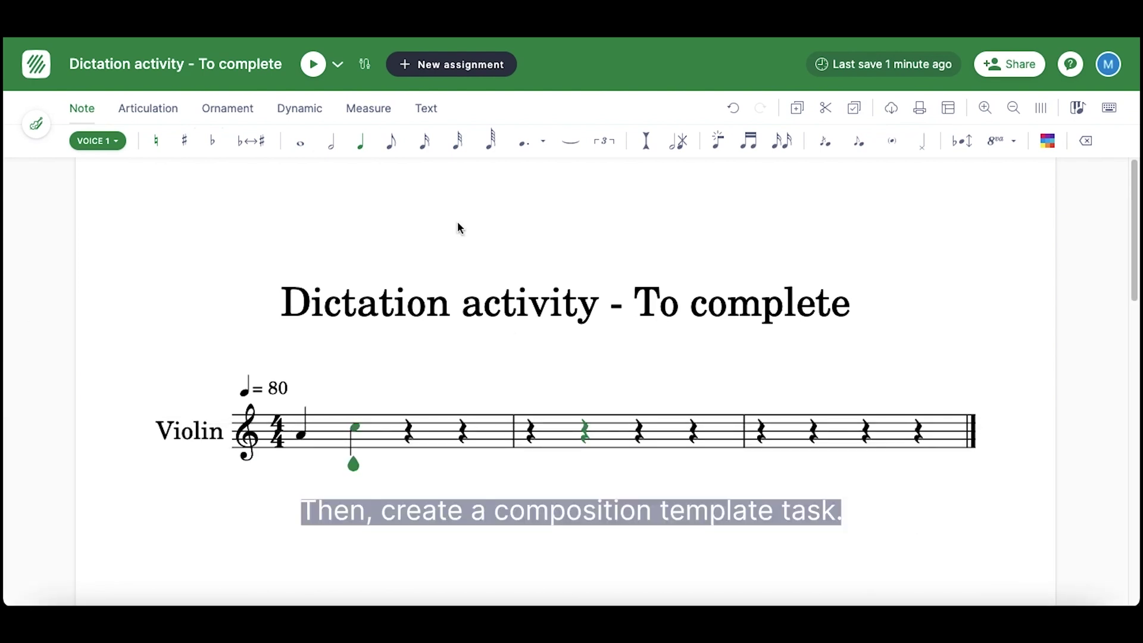
left_click(467, 71)
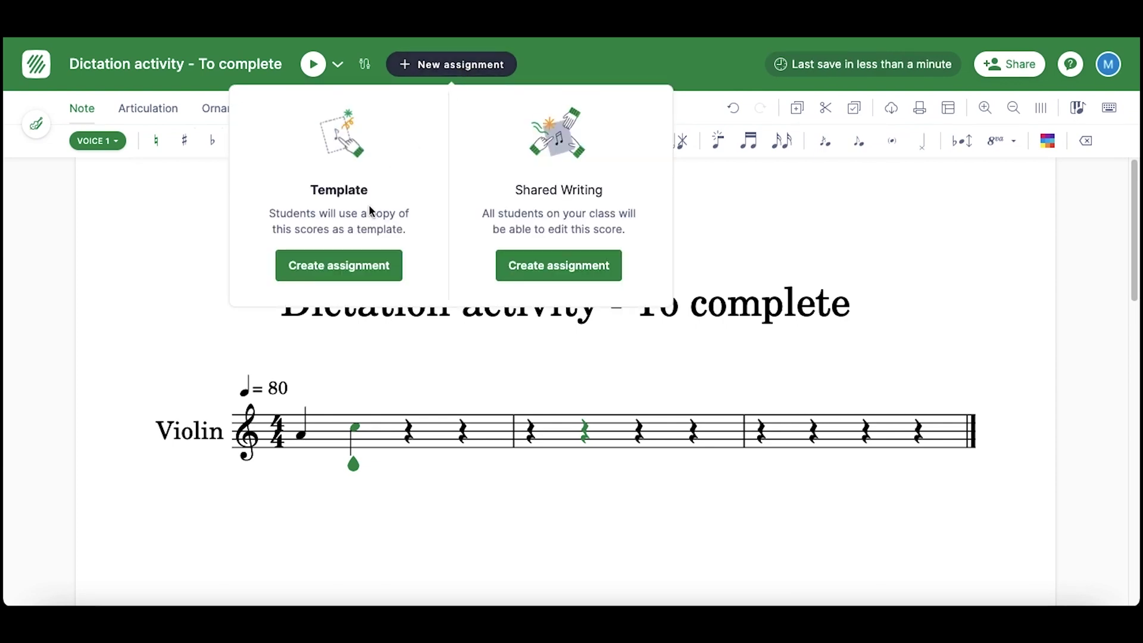
Step: Create an assignment from this score for Music Intro 12c named 'Dictation activity'
left_click(347, 268)
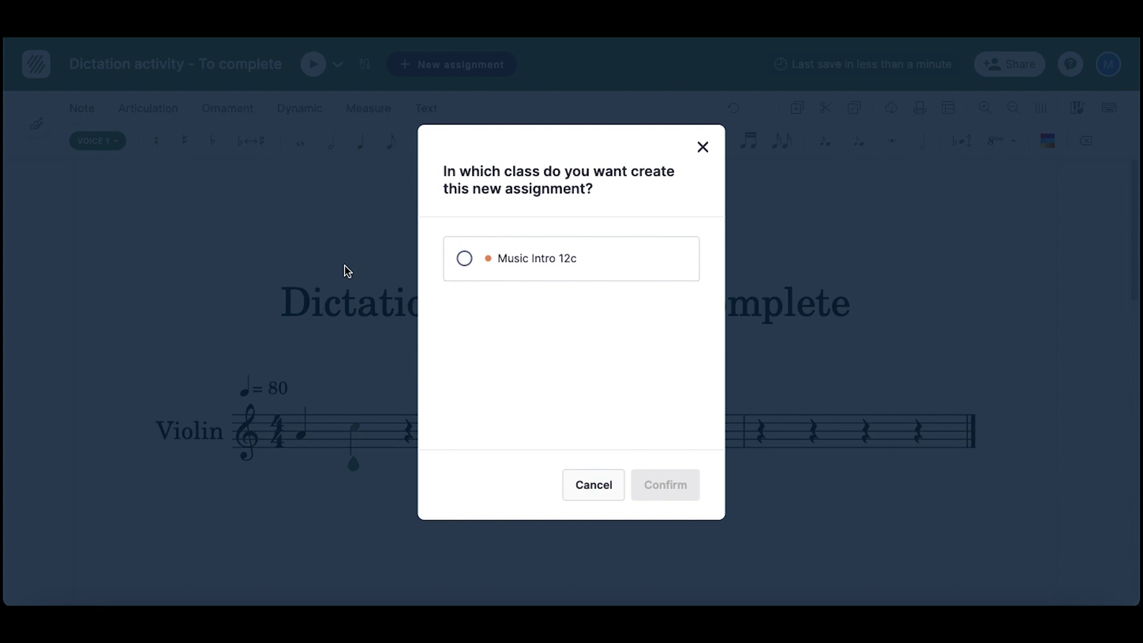
left_click(464, 258)
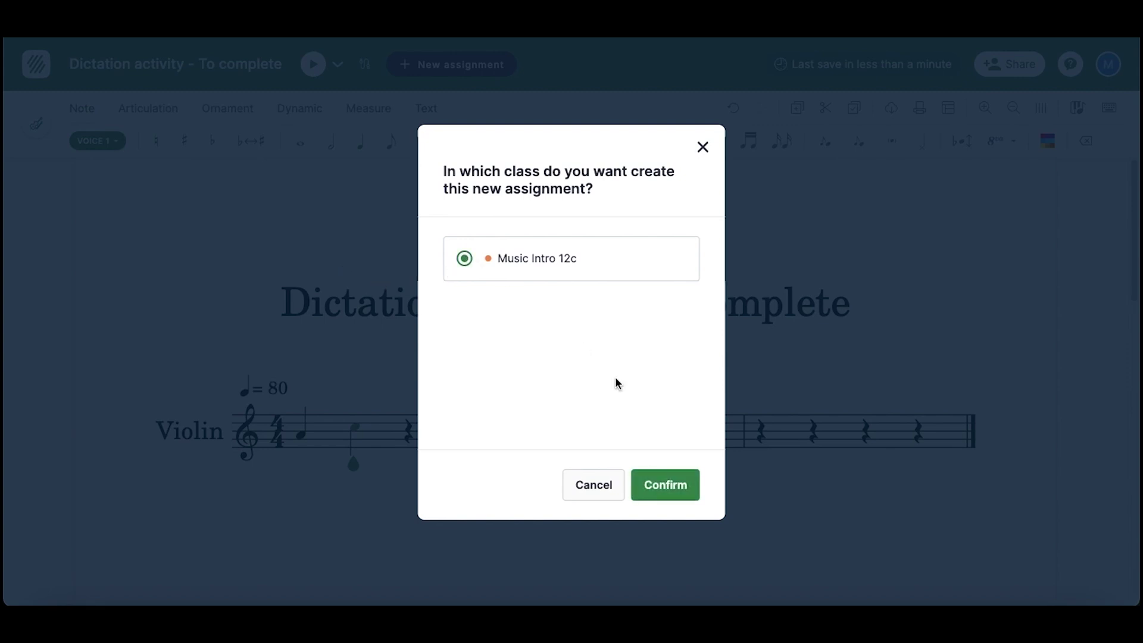
left_click(665, 484)
type("D")
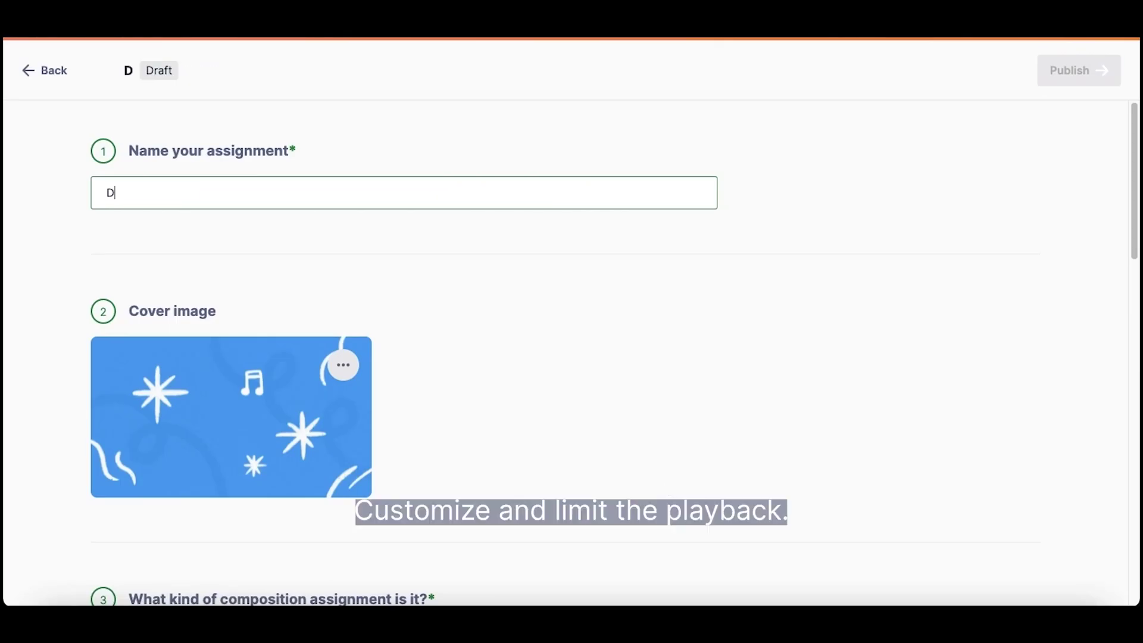
type("ictation activity")
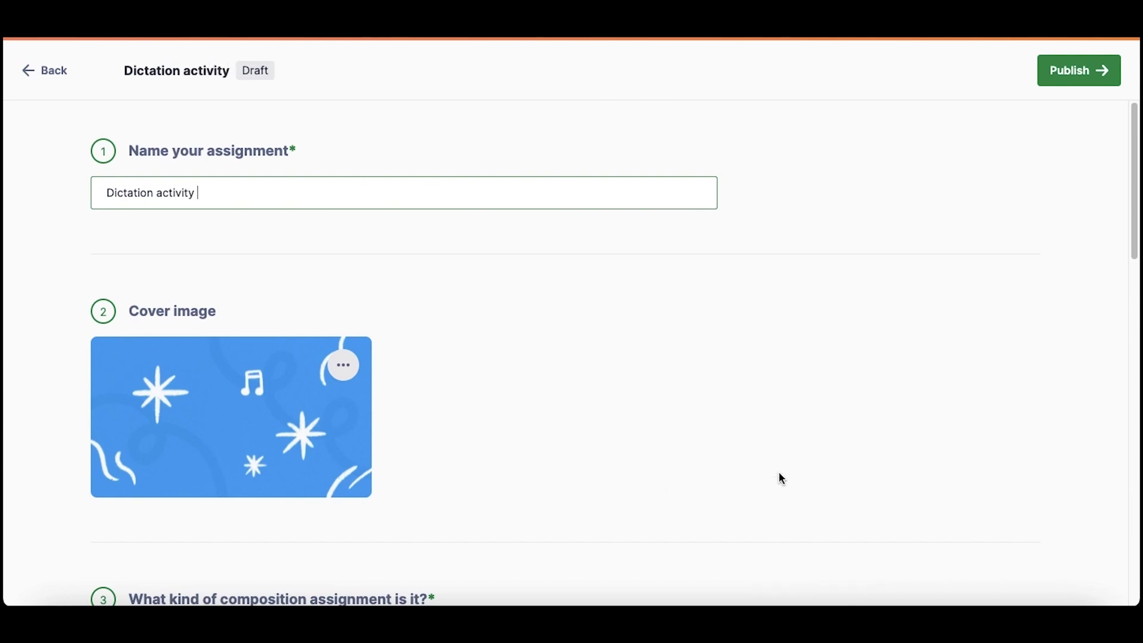
Step: Enter the instructions 'Complete the melody' and review the rest of the form
scroll(782, 478, "down", 6)
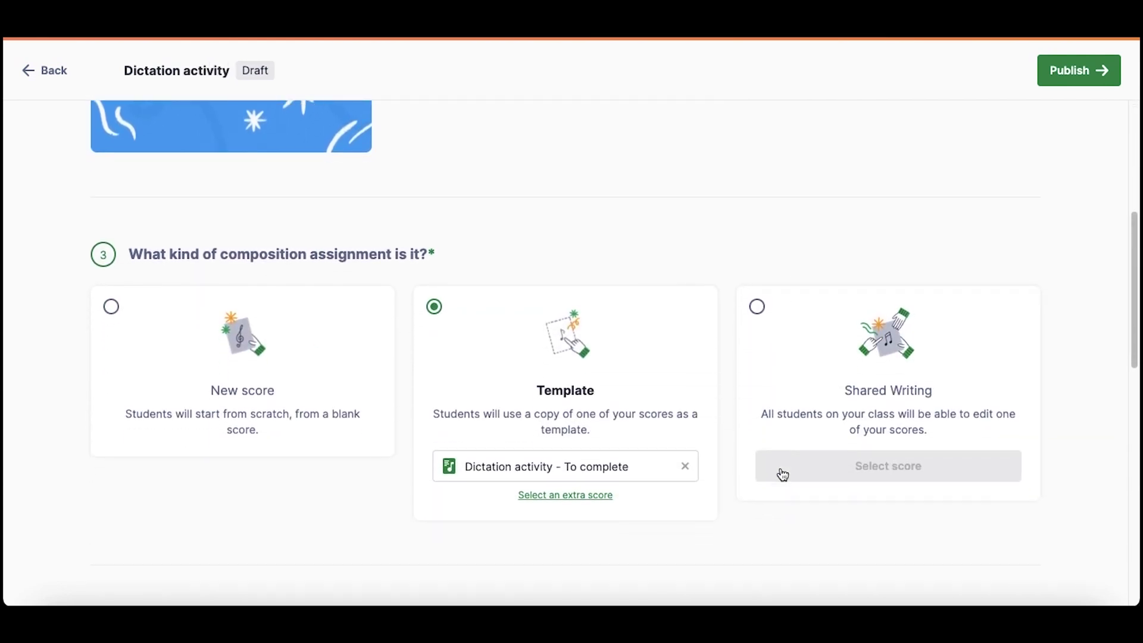
scroll(783, 474, "down", 3)
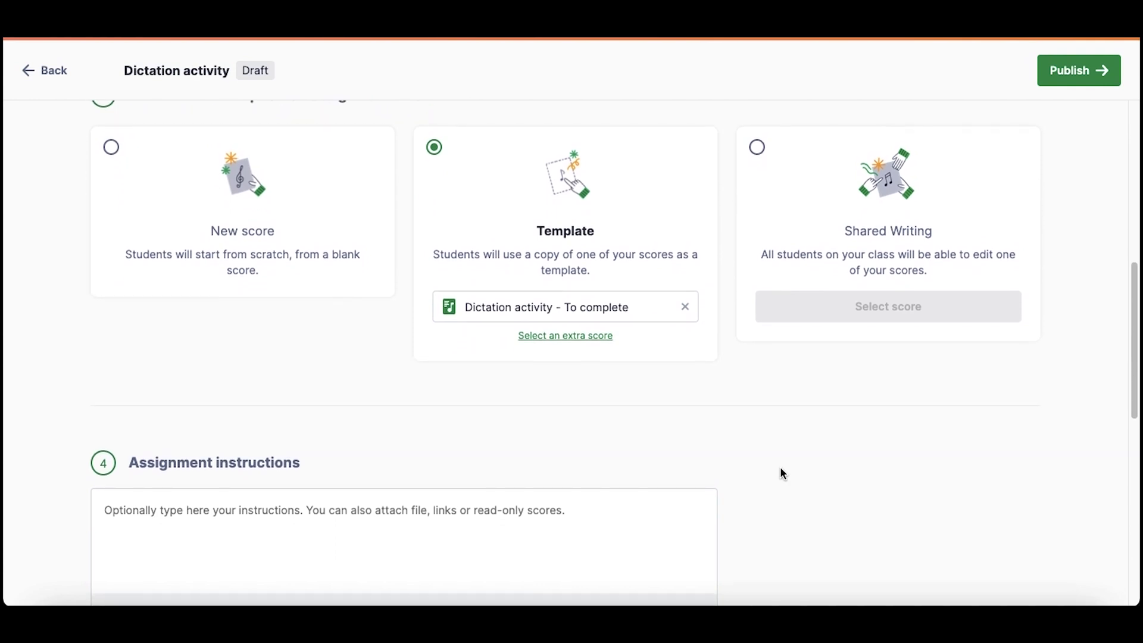
scroll(782, 474, "down", 2)
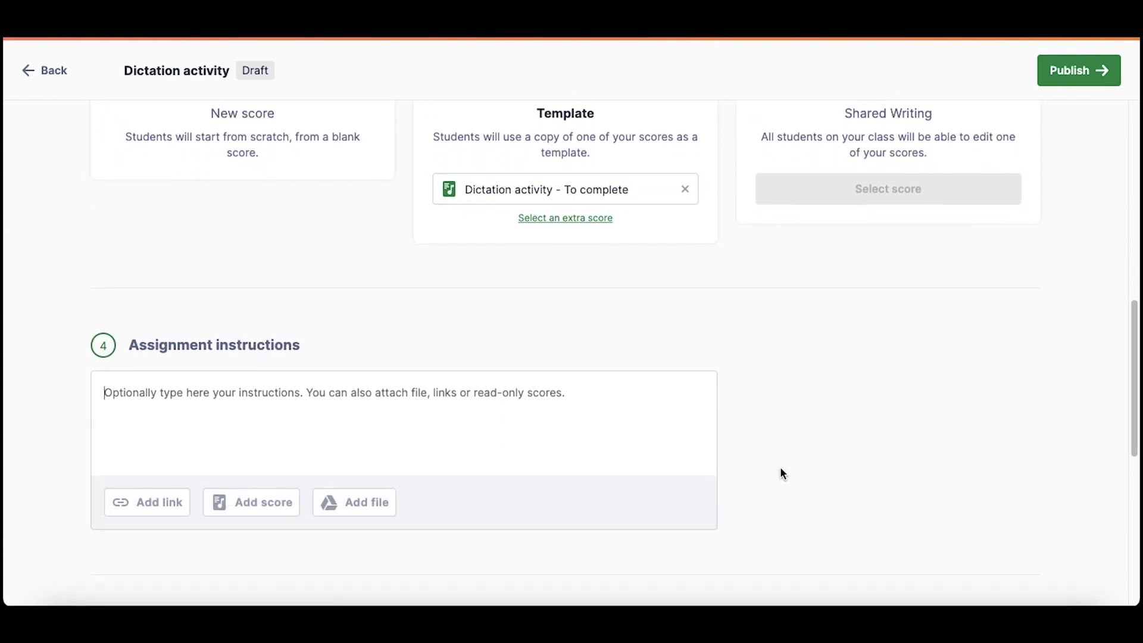
type("Complete th")
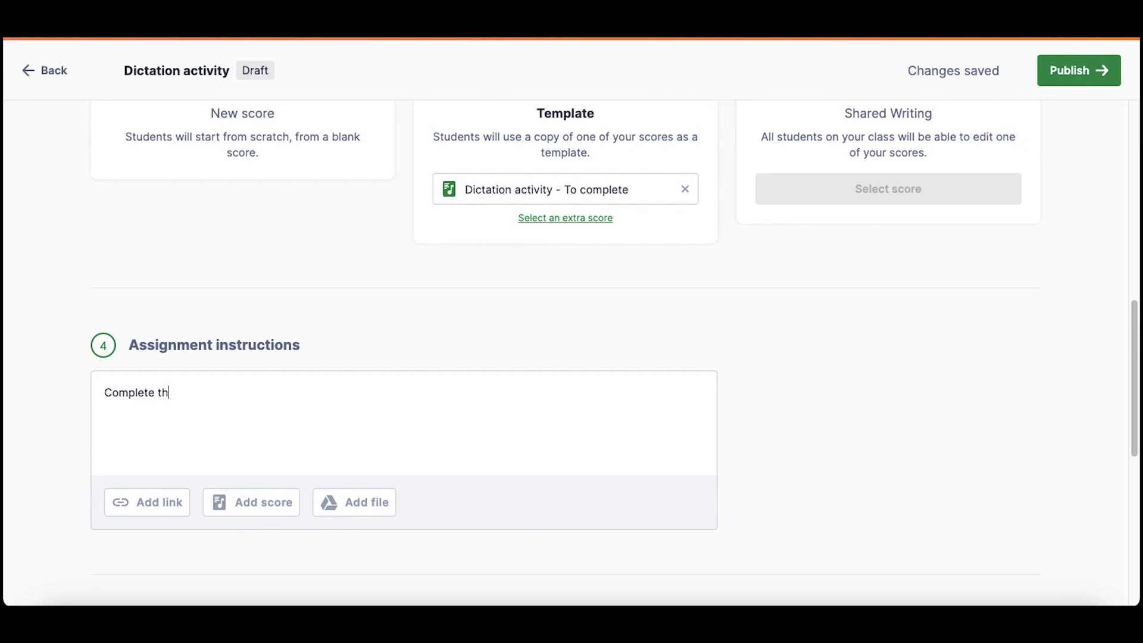
type("e melody")
scroll(566, 351, "down", 1)
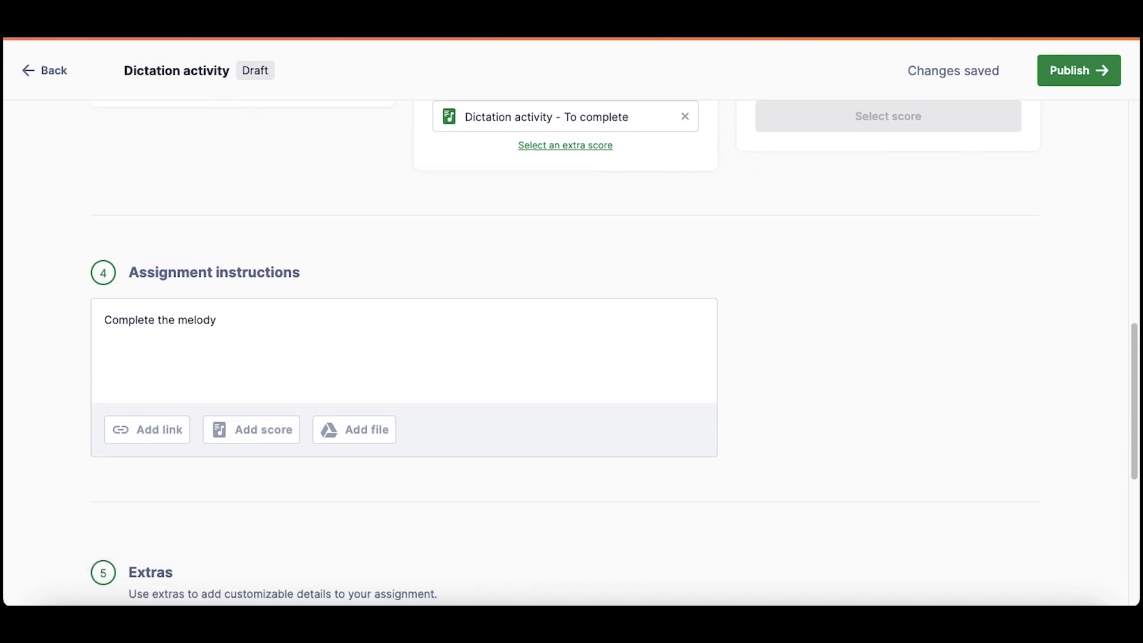
scroll(566, 351, "down", 4)
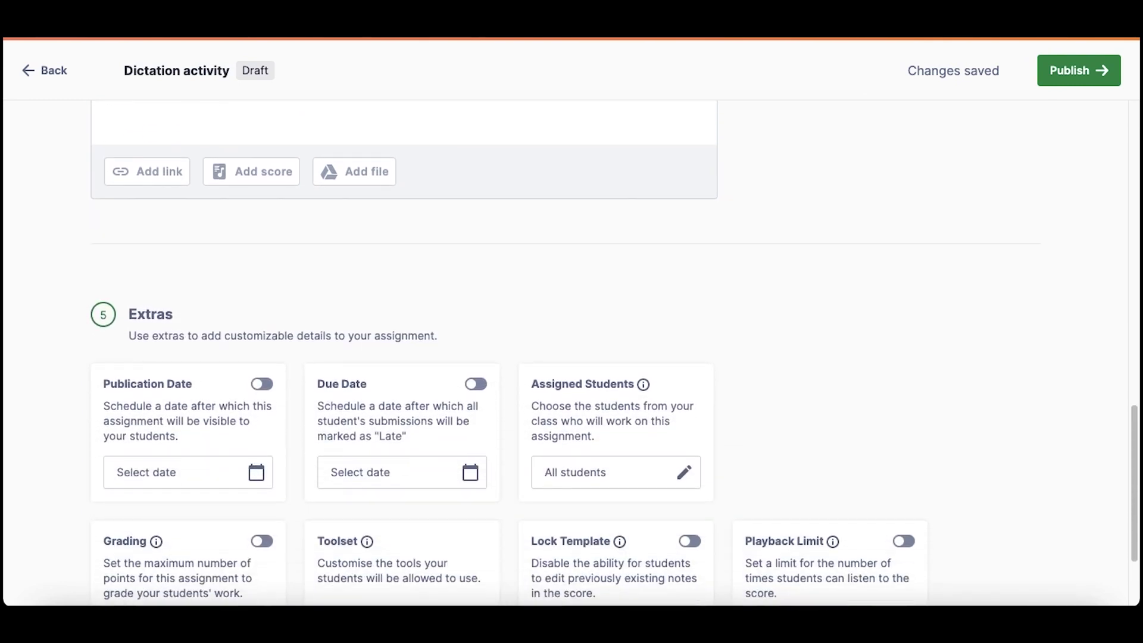
scroll(565, 351, "down", 2)
Step: Turn on a Sep 10th 5:00 PM due date, grading out of 100, and template locking
left_click(476, 249)
left_click(262, 406)
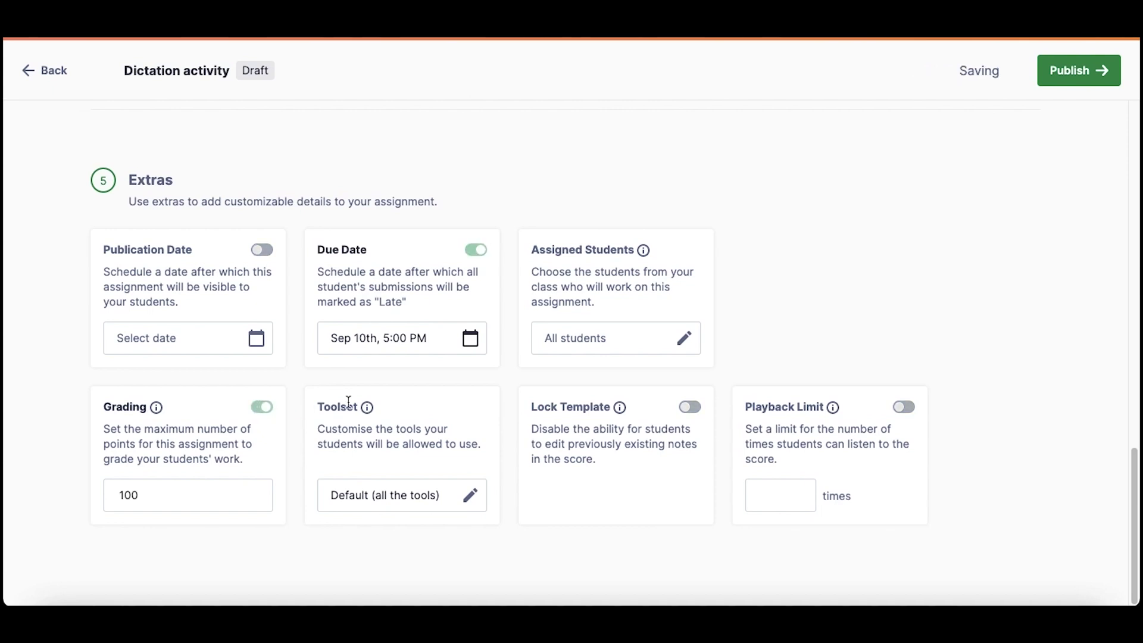
left_click(696, 406)
Step: Limit playback to 5 listens and publish the assignment
left_click(914, 413)
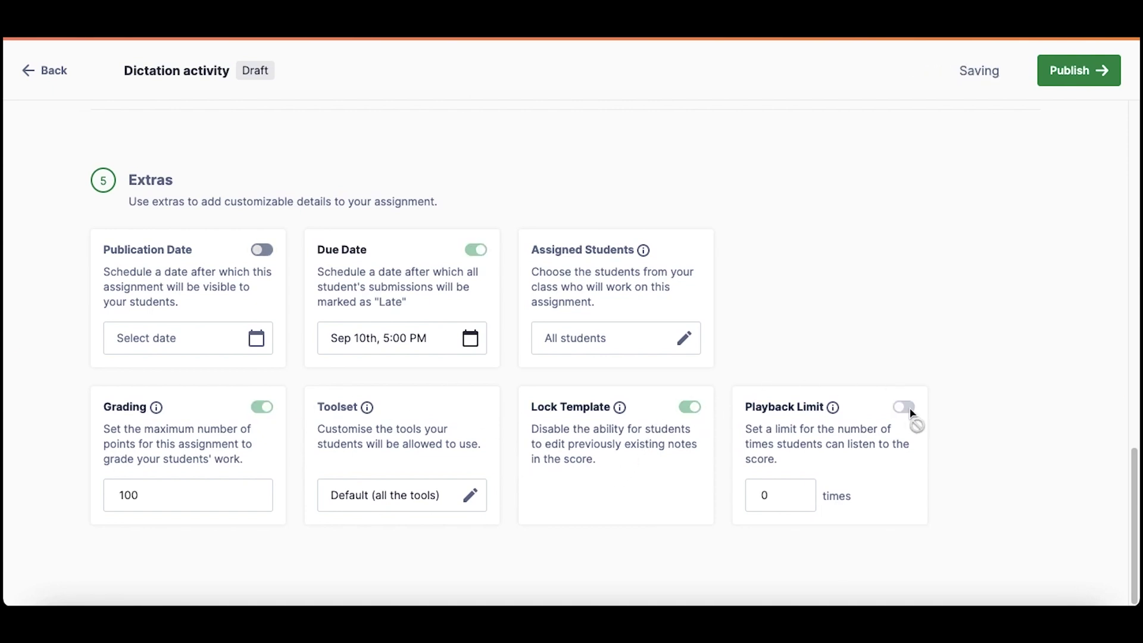
left_click(779, 495)
key("BackSpace")
type("5")
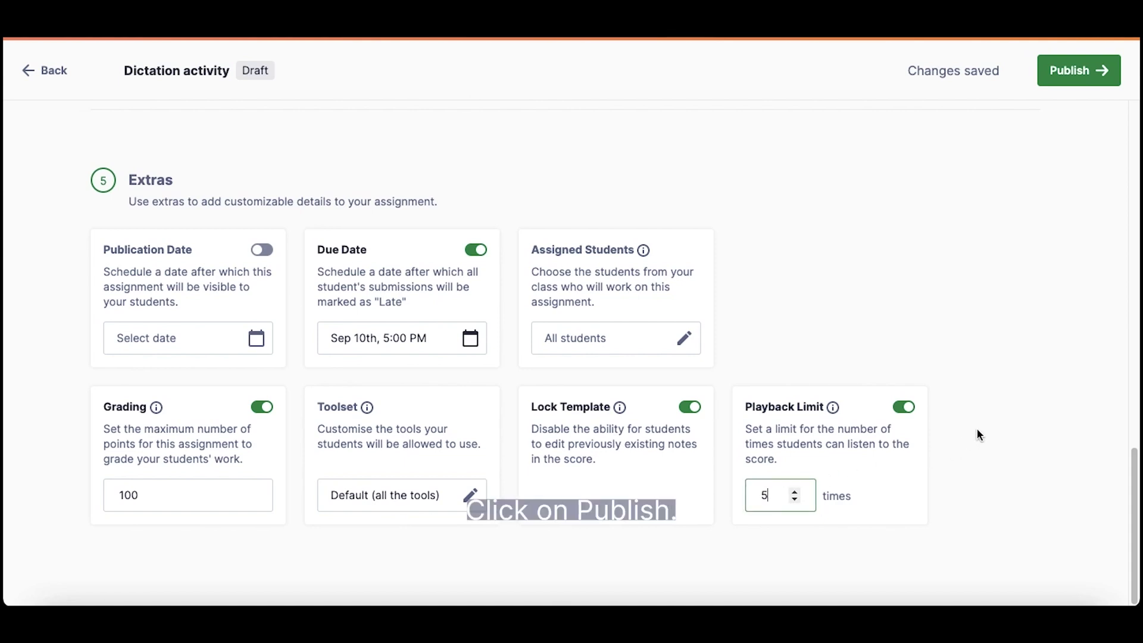
left_click(1089, 75)
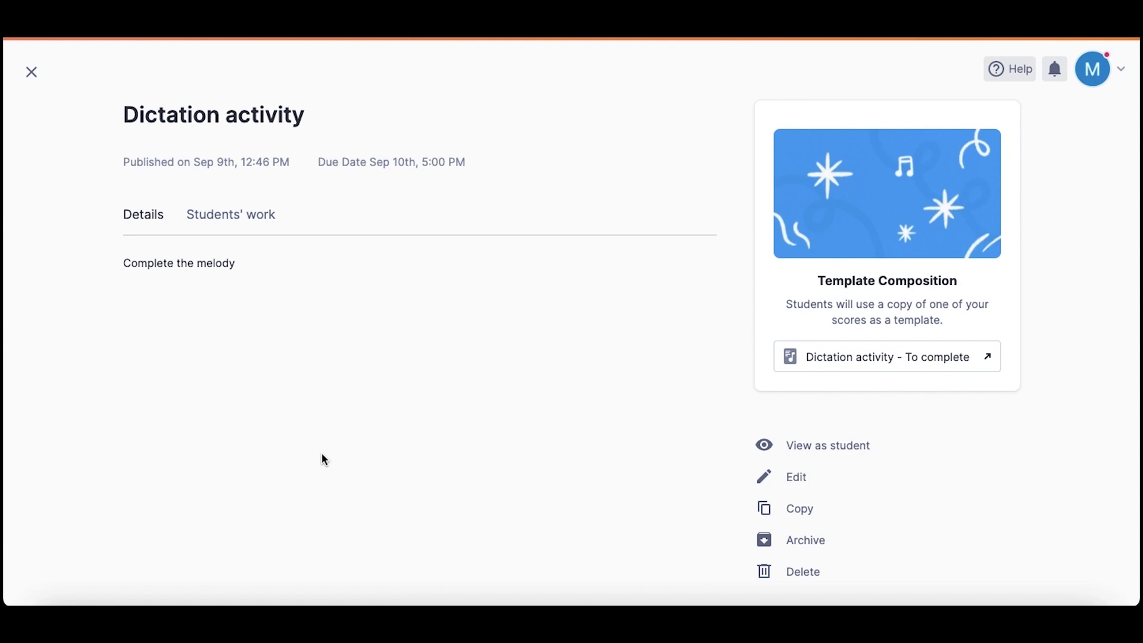
left_click(254, 227)
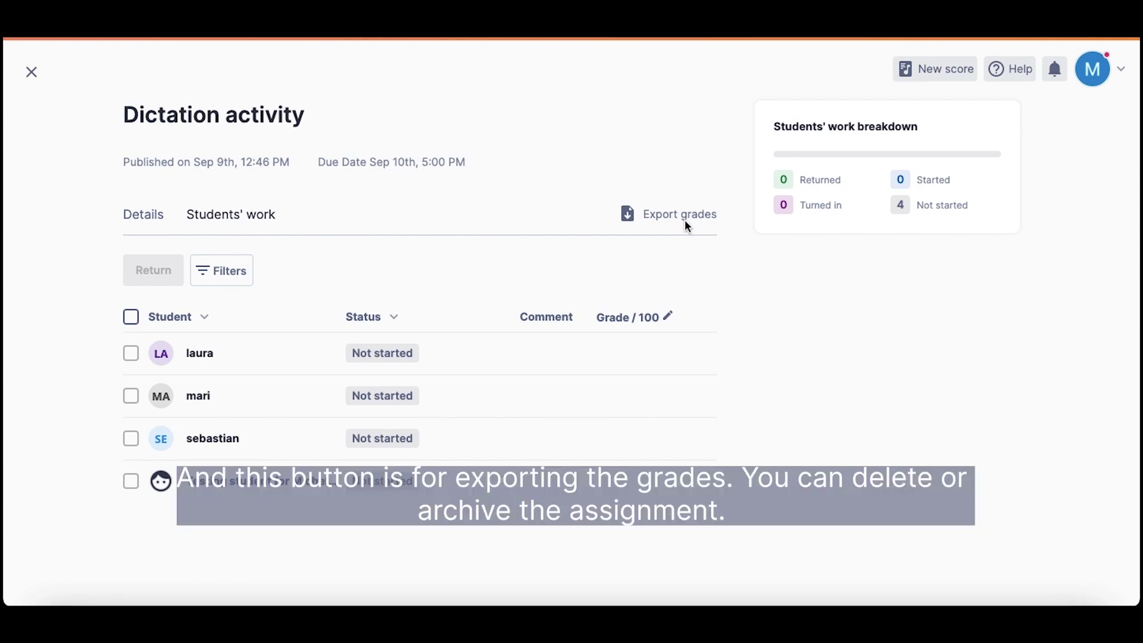
left_click(146, 216)
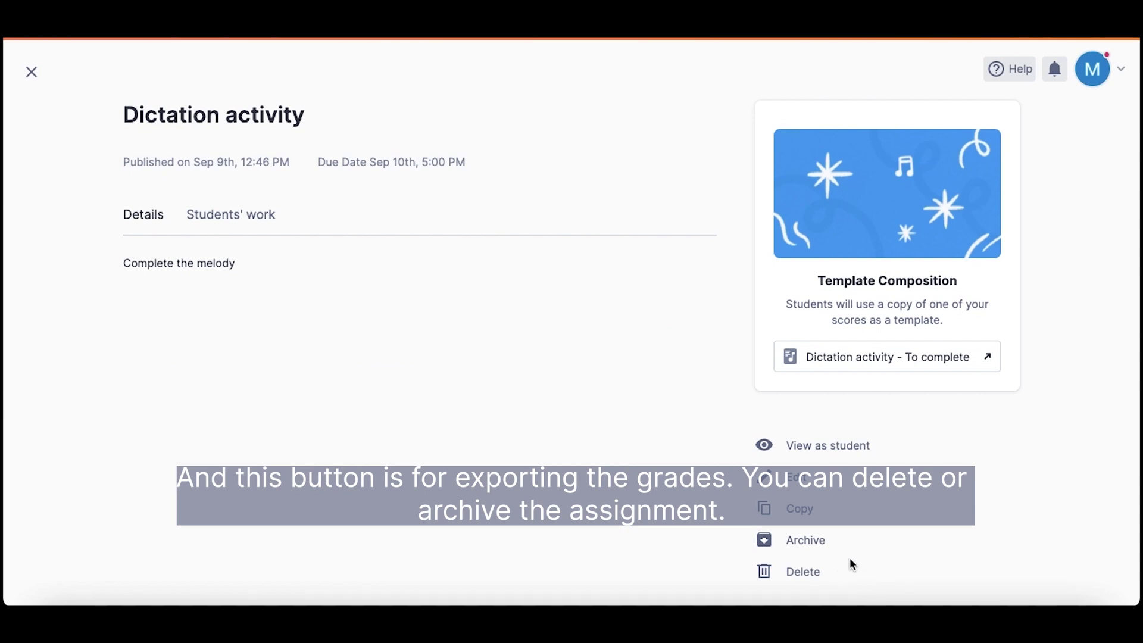
left_click(808, 514)
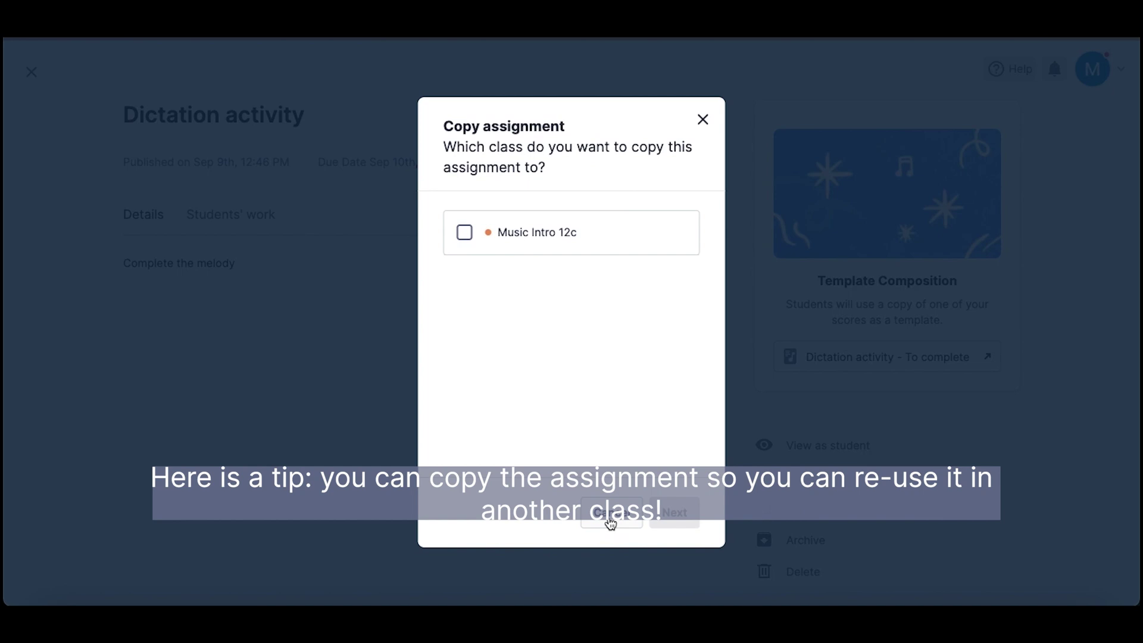
left_click(610, 523)
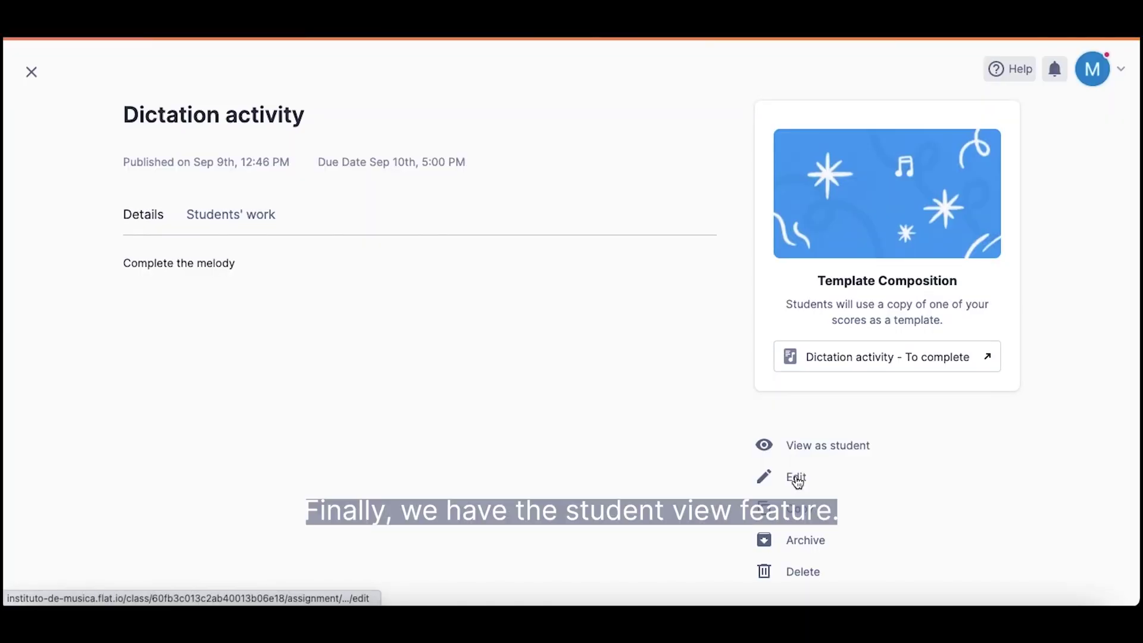
left_click(822, 446)
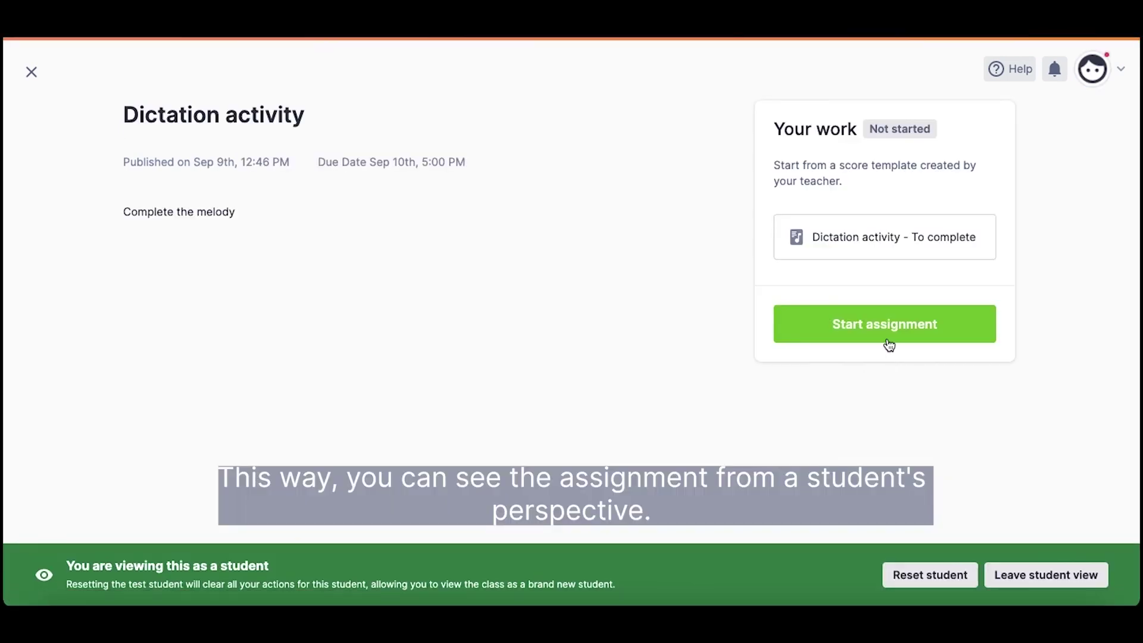
left_click(889, 343)
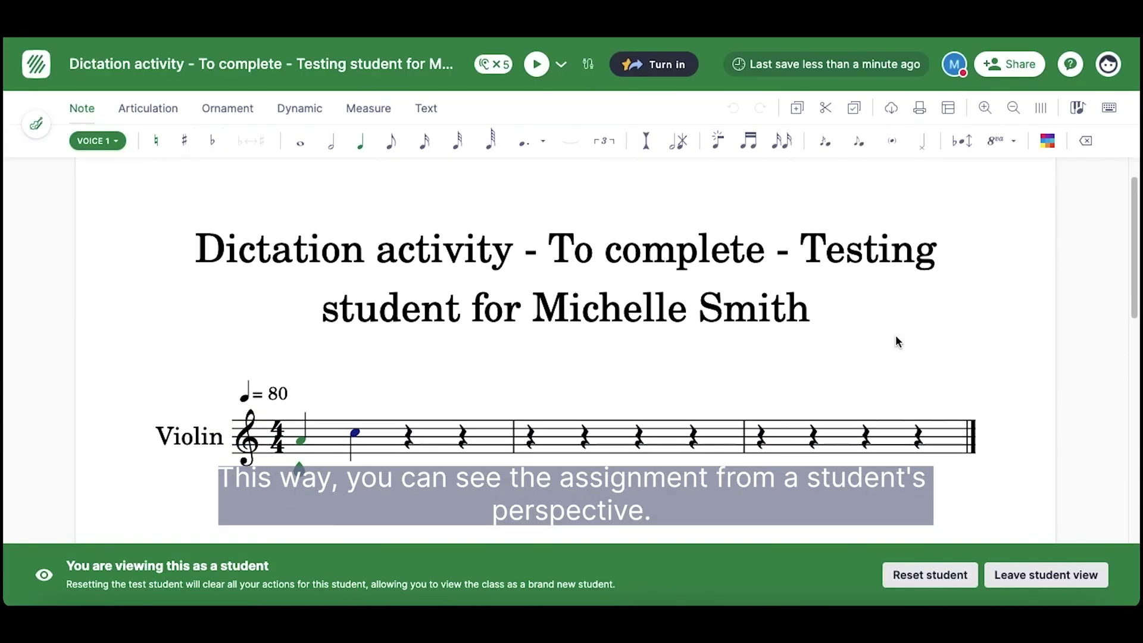
left_click(1034, 584)
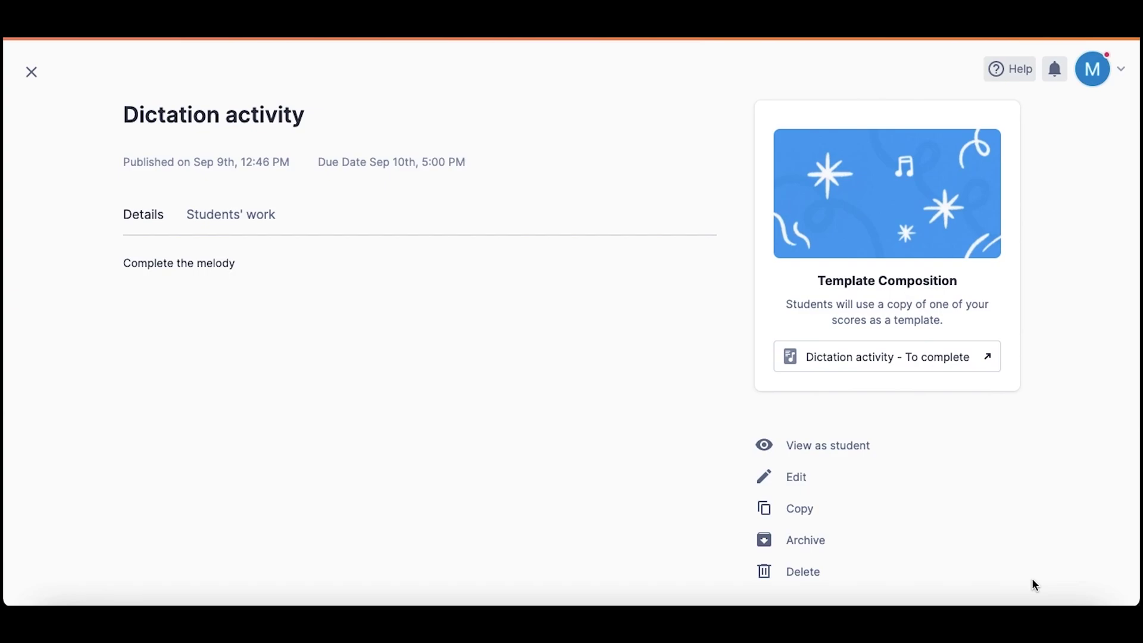